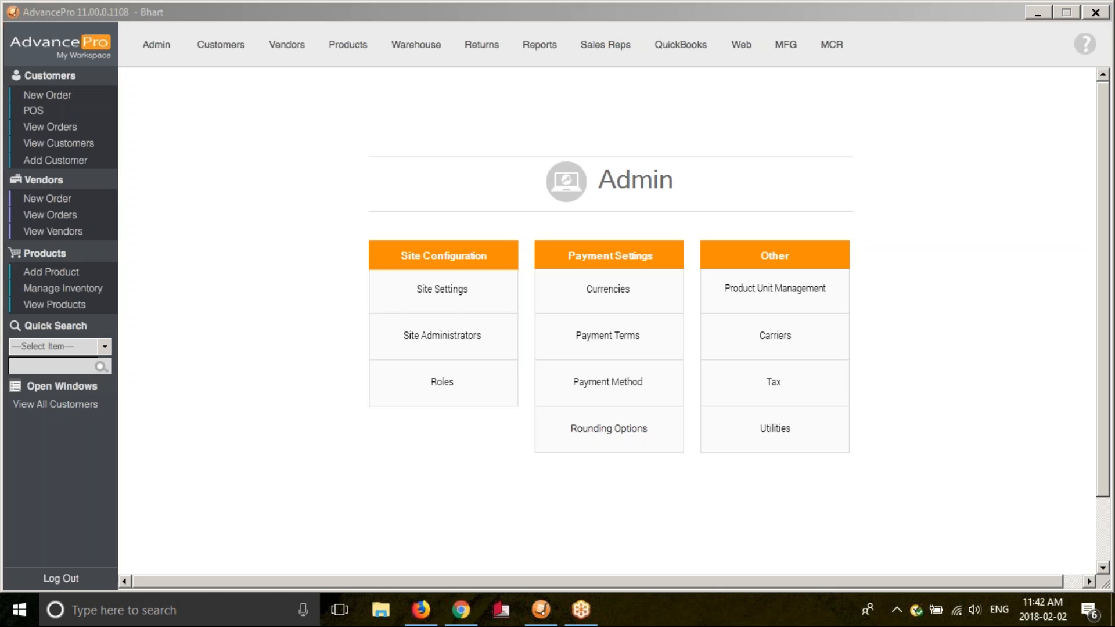
# Open the Additional Entity settings in the admin utilities, examine the two entity names and print options, and close without saving.
pyautogui.click(165, 49)
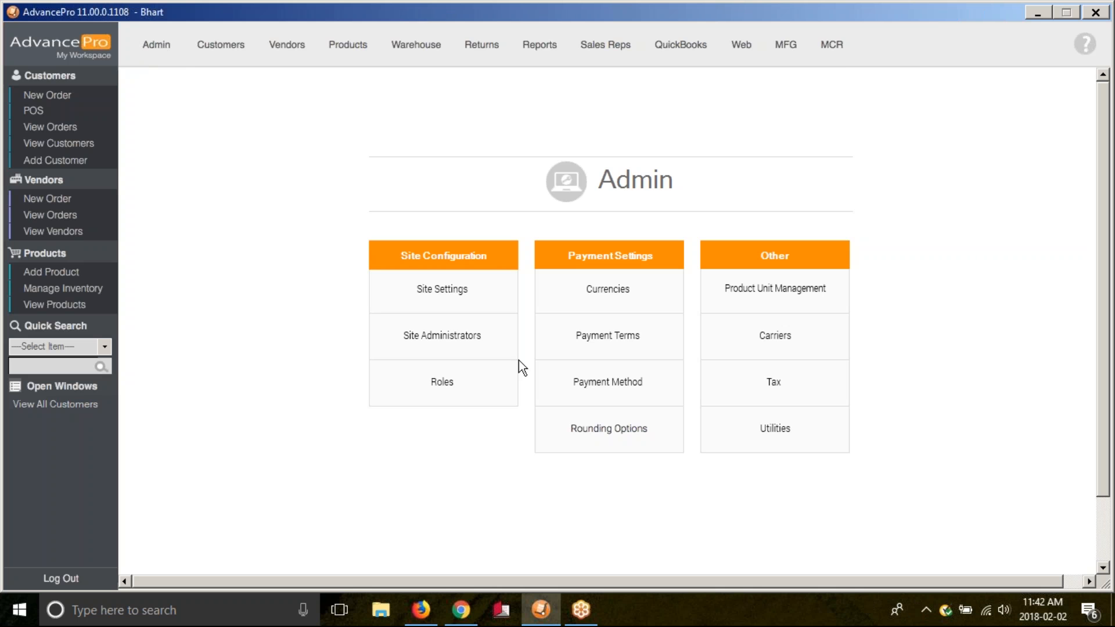
pyautogui.click(739, 429)
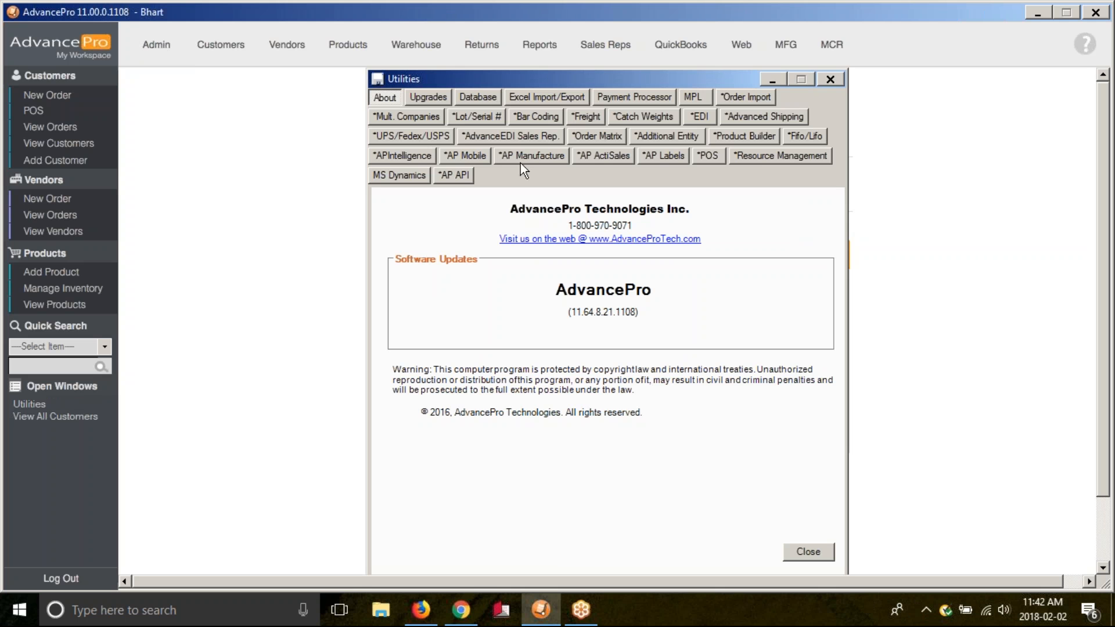
pyautogui.click(657, 135)
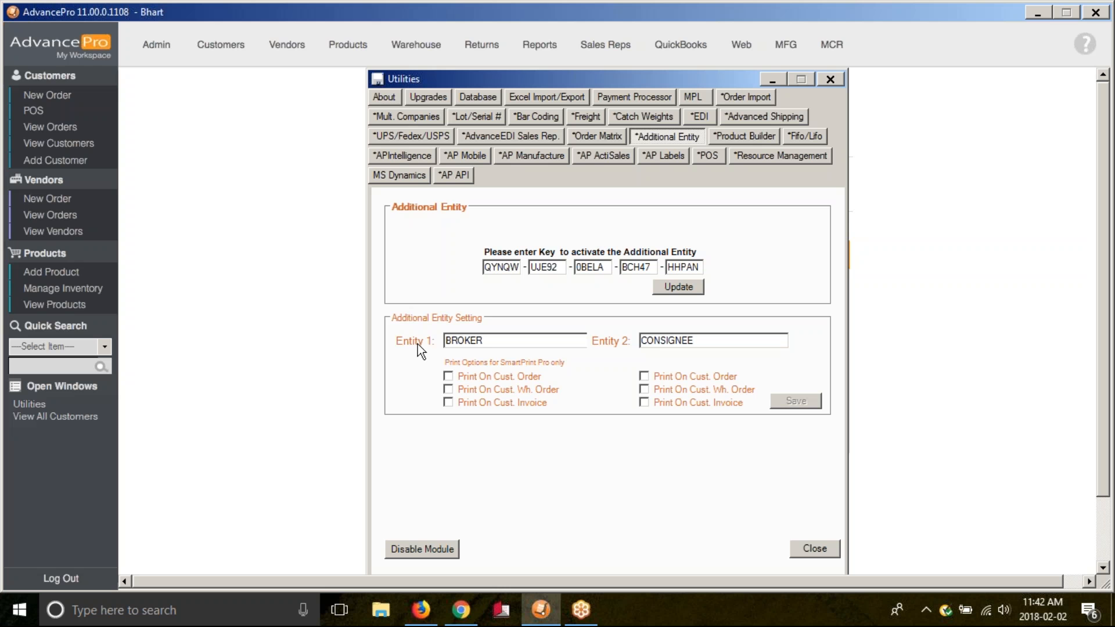
pyautogui.click(488, 343)
pyautogui.moveTo(504, 341); pyautogui.dragTo(434, 343)
pyautogui.moveTo(698, 340); pyautogui.dragTo(621, 349)
pyautogui.click(493, 340)
pyautogui.moveTo(501, 342); pyautogui.dragTo(440, 342)
pyautogui.click(447, 377)
pyautogui.click(815, 549)
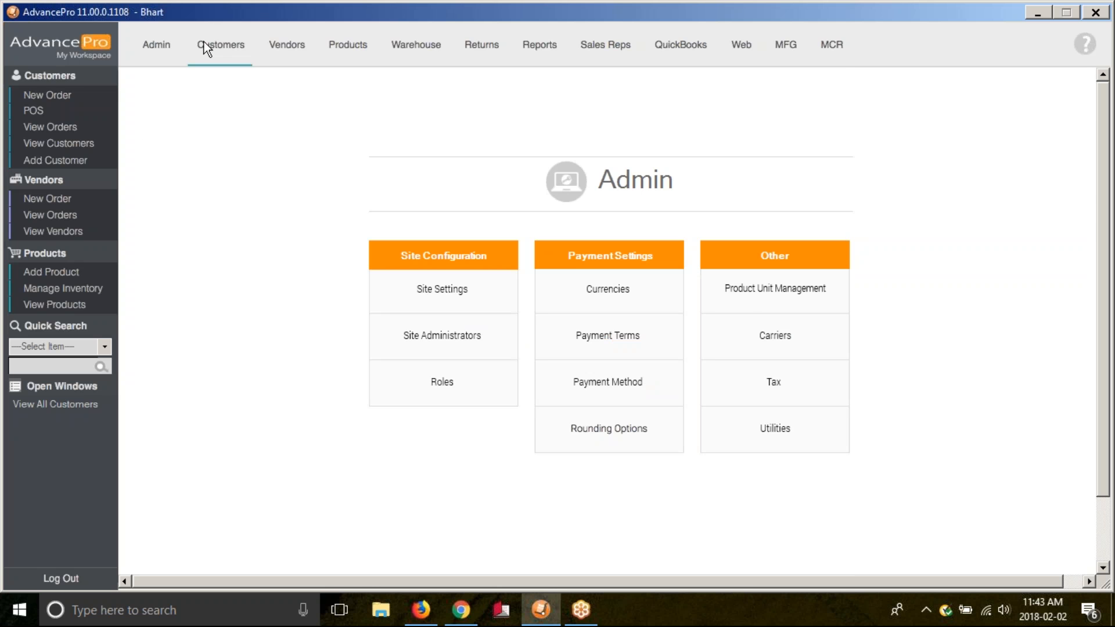
# Create a new broker with the company name ABC CORP, save it and continue to its address details.
pyautogui.click(238, 45)
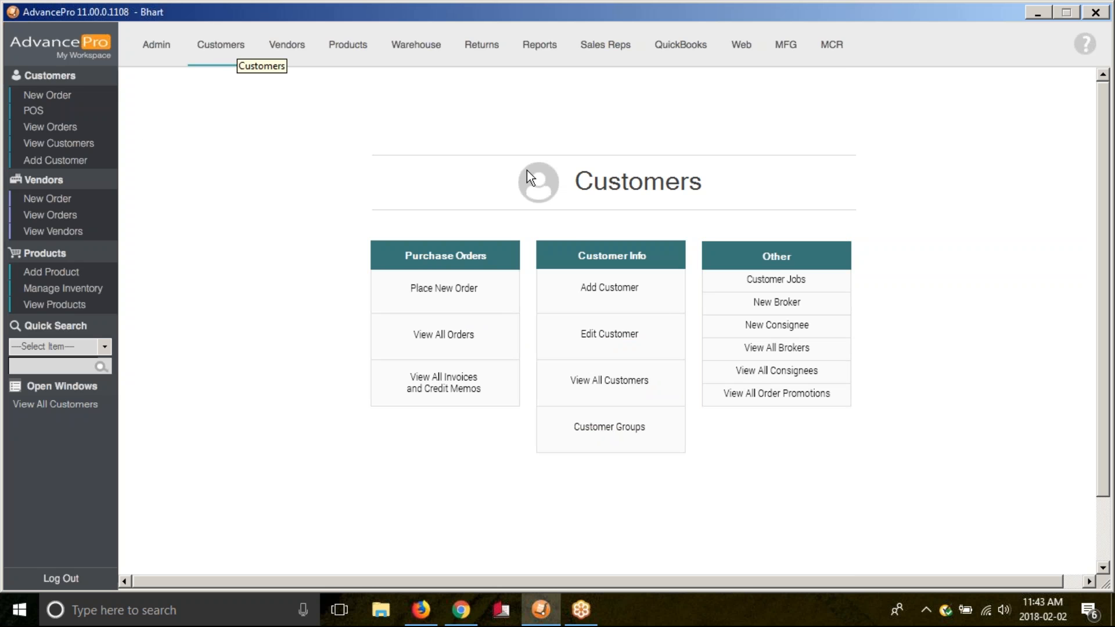
pyautogui.click(810, 308)
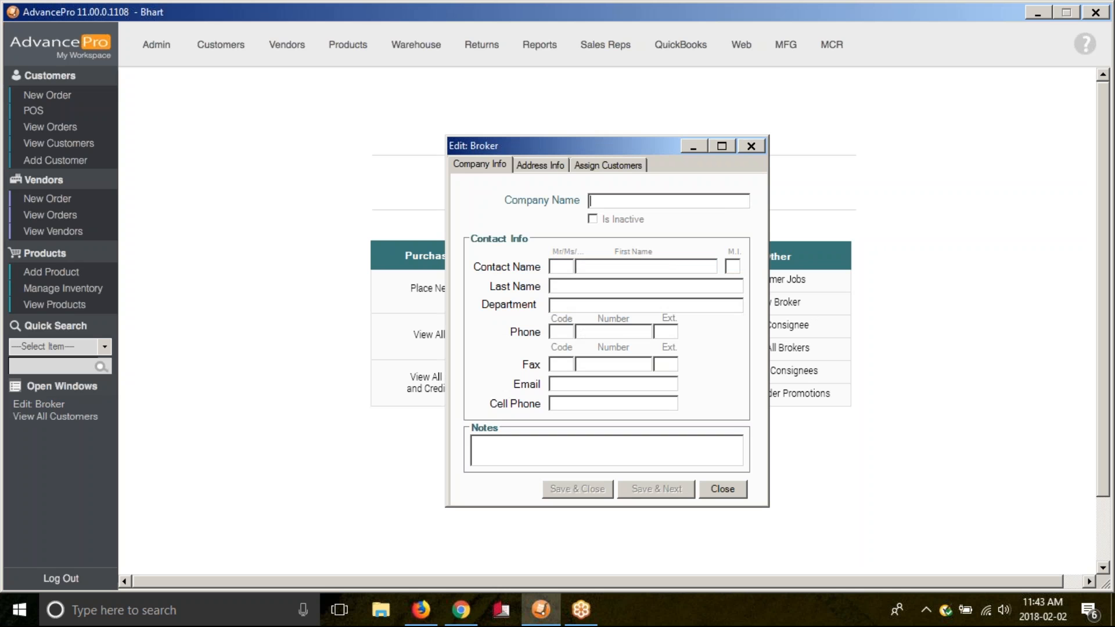
pyautogui.write('ABC')
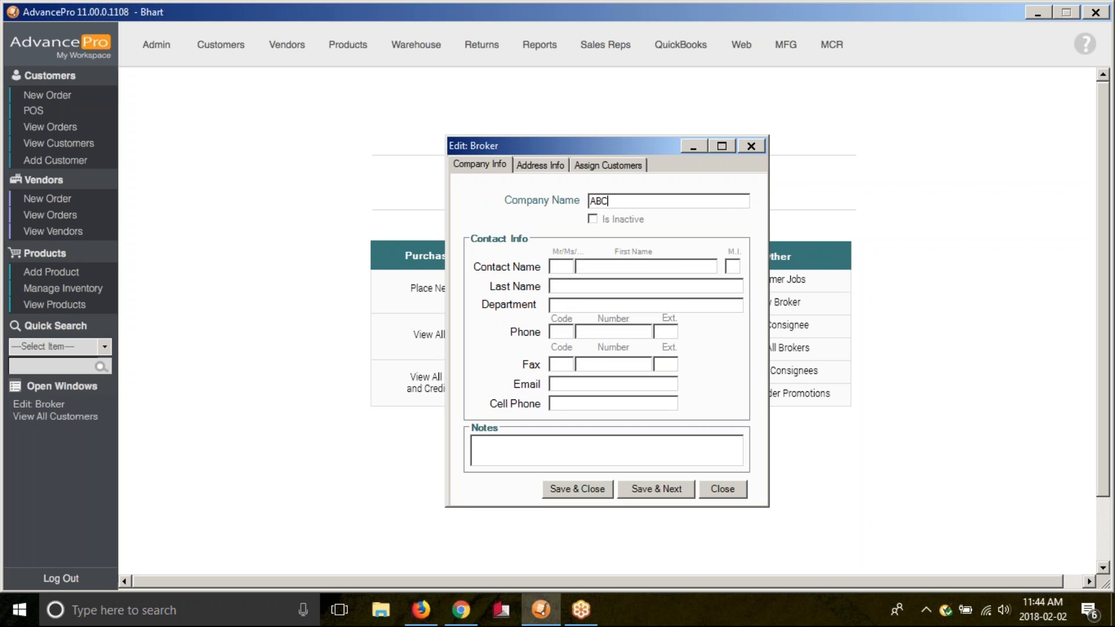
pyautogui.write(' CORP')
pyautogui.click(634, 486)
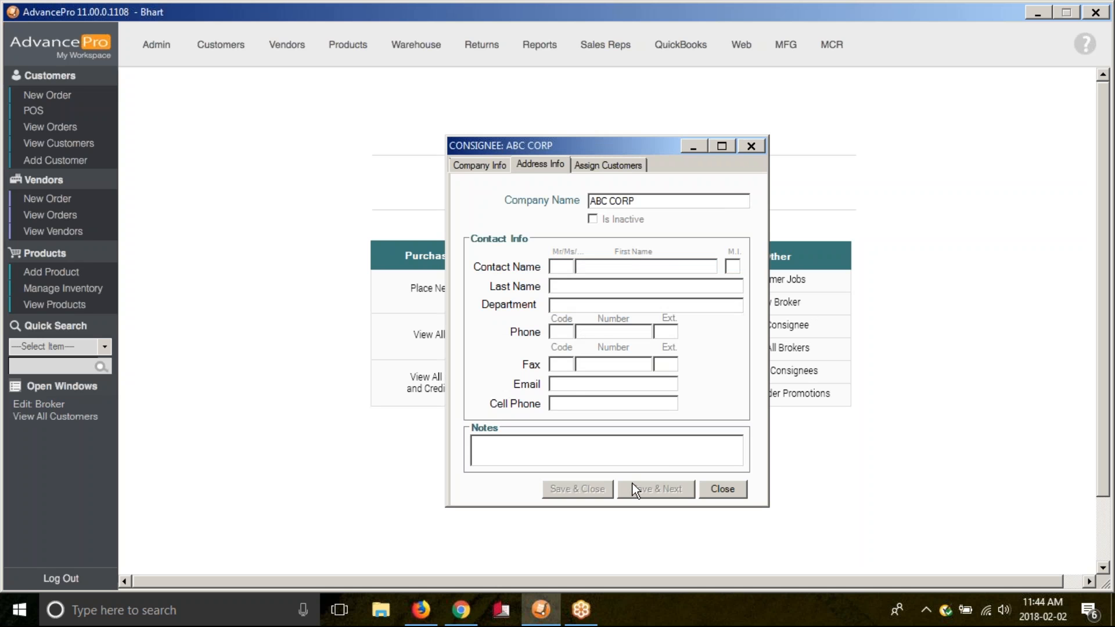
# Enter the broker's street address, city, country and postal code, add the address, and check it in the broker's address list.
pyautogui.click(567, 283)
pyautogui.write('123')
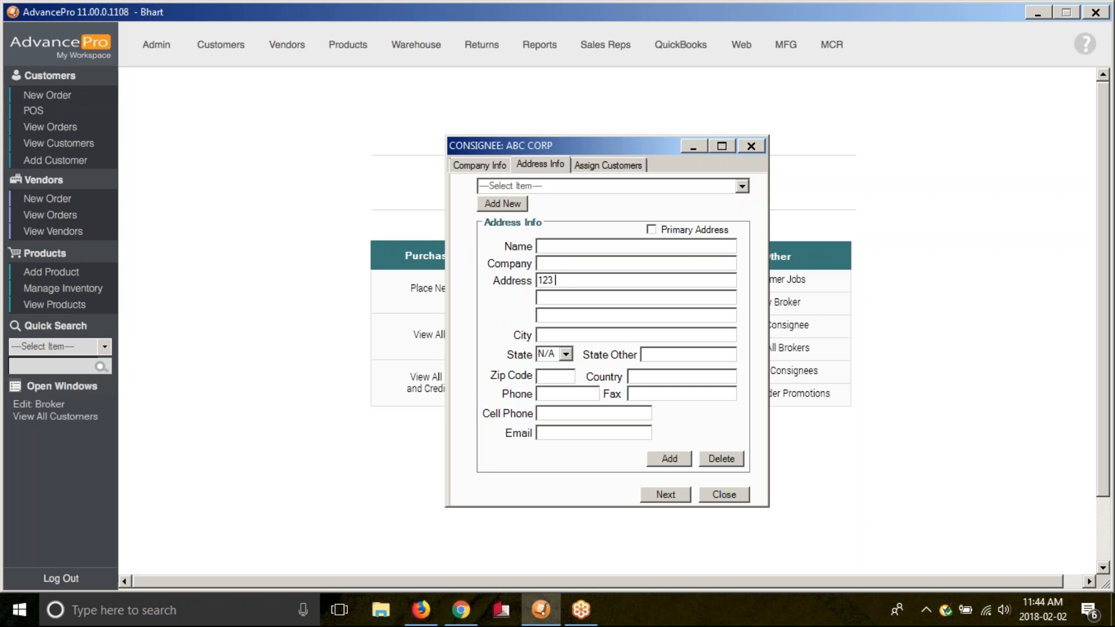
pyautogui.write(' easy street')
pyautogui.click(669, 459)
pyautogui.write('Toronto')
pyautogui.press('Tab')
pyautogui.write('q')
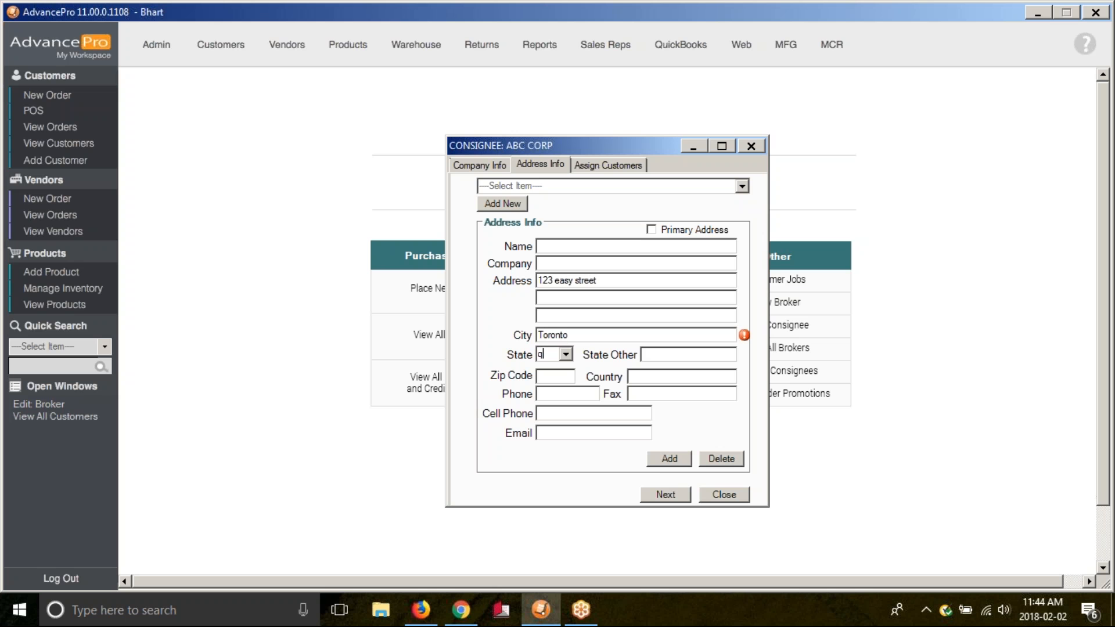
pyautogui.press('BackSpace')
pyautogui.press('Tab')
pyautogui.write('ON')
pyautogui.write('CA')
pyautogui.press('Tab')
pyautogui.write('M6E3P7')
pyautogui.click(682, 462)
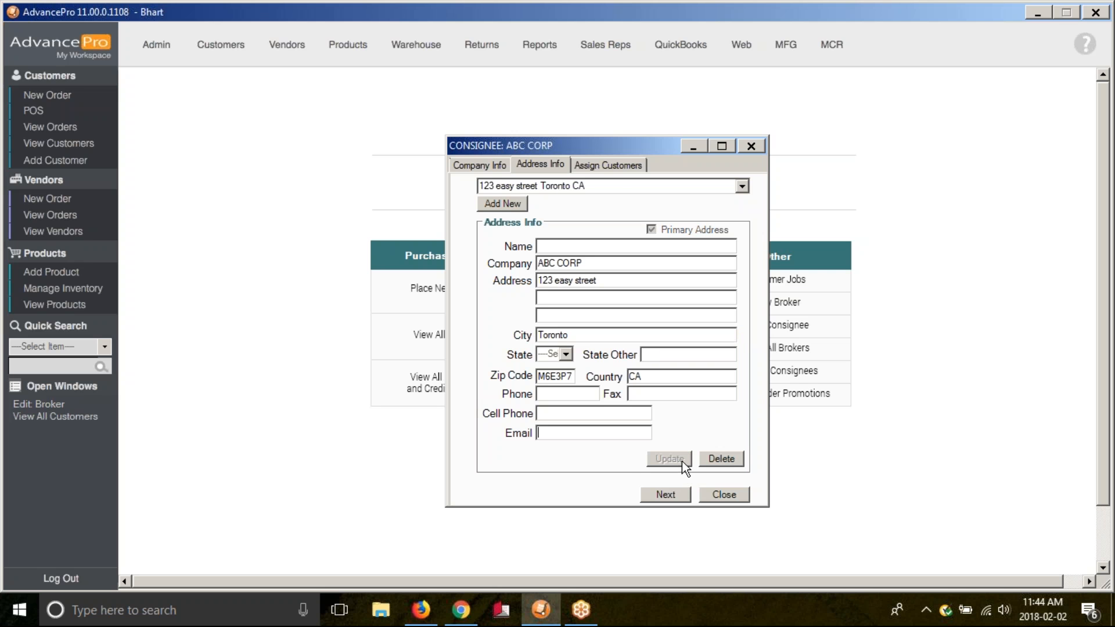
pyautogui.click(741, 185)
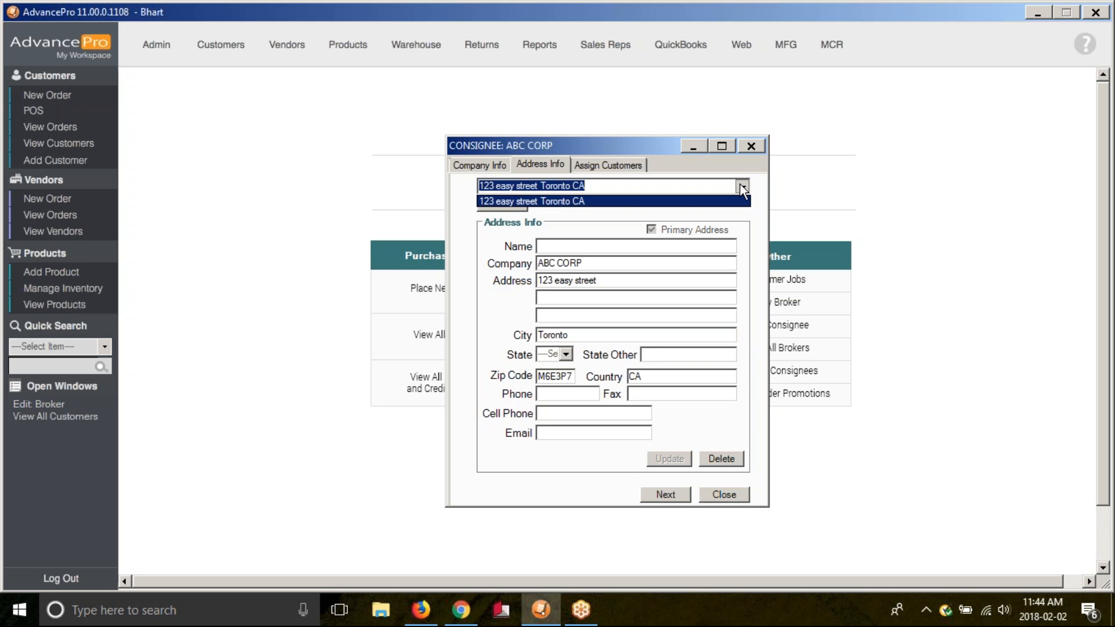
pyautogui.click(740, 183)
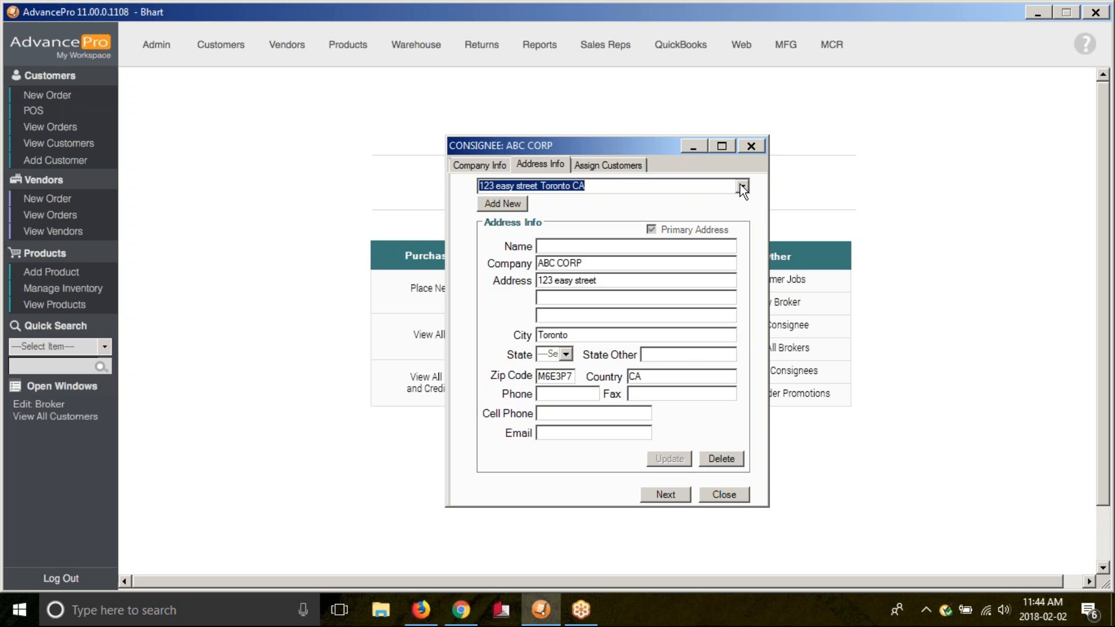
# Assign Demo Customer1 to the broker ABC CORP, save the assignment and close the broker record.
pyautogui.click(584, 163)
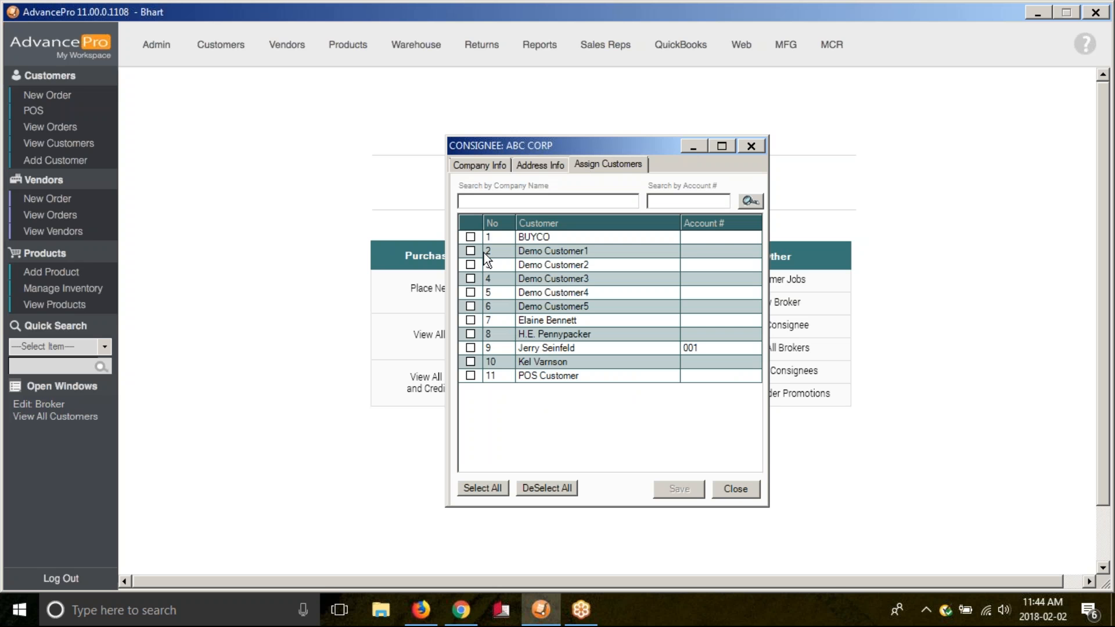
pyautogui.click(471, 251)
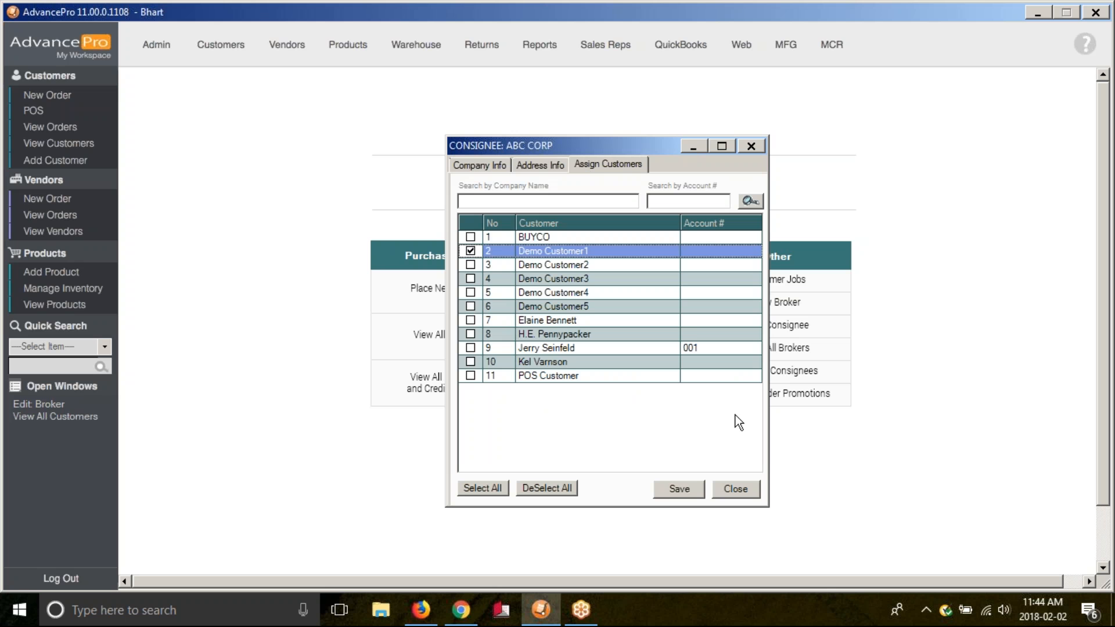
pyautogui.click(674, 489)
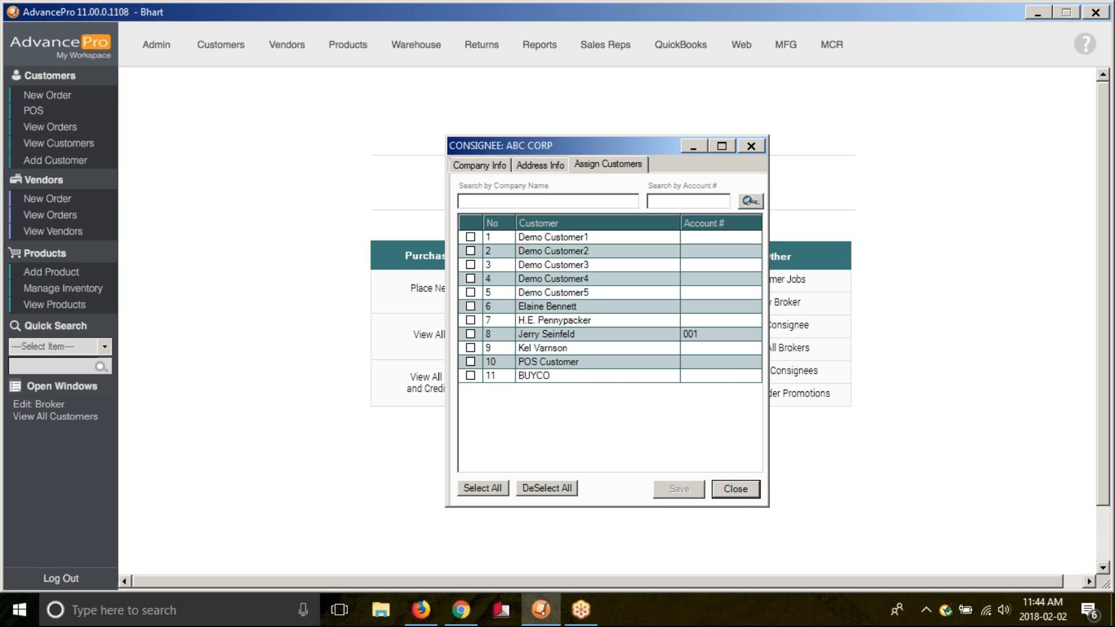
pyautogui.click(735, 489)
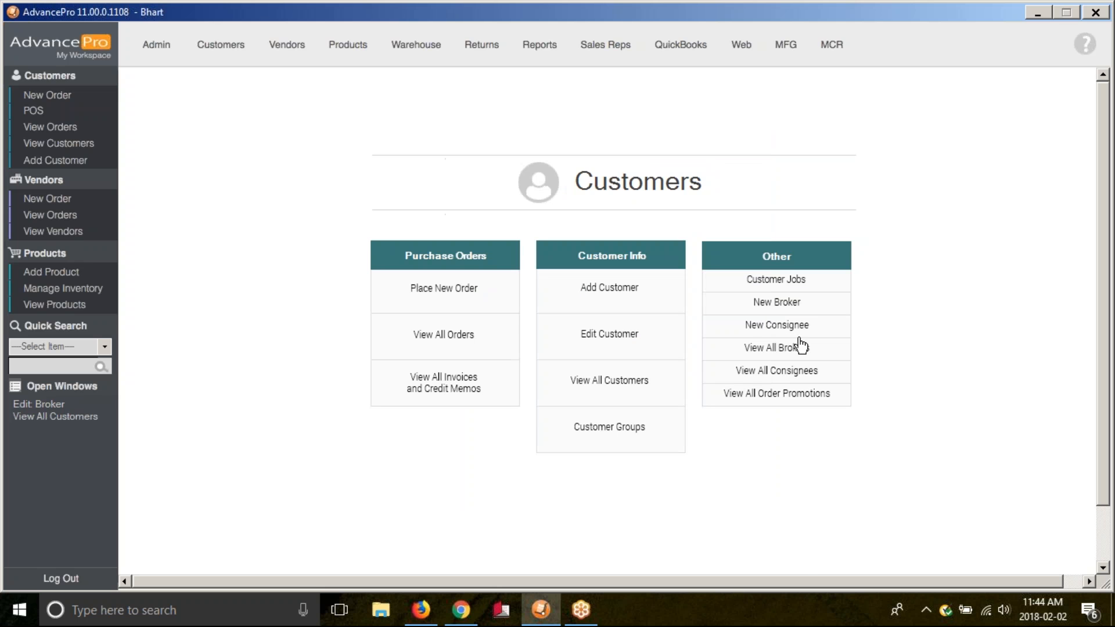
# Start a new customer order for Demo Customer1 and add one unit of product DREM001.
pyautogui.click(80, 99)
pyautogui.click(700, 164)
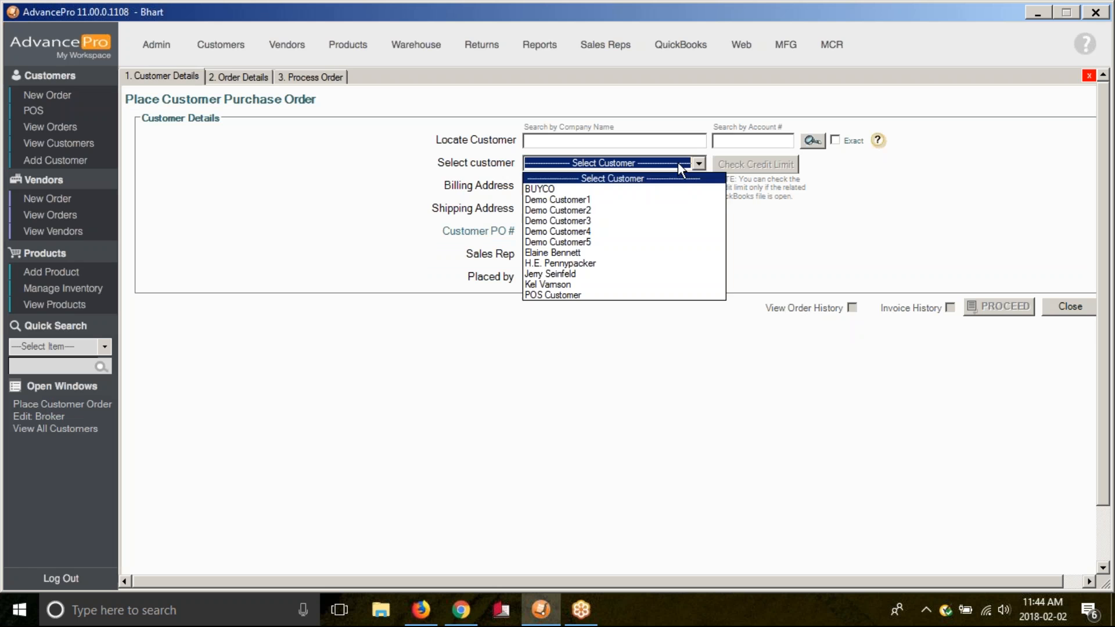
pyautogui.click(601, 201)
pyautogui.click(999, 306)
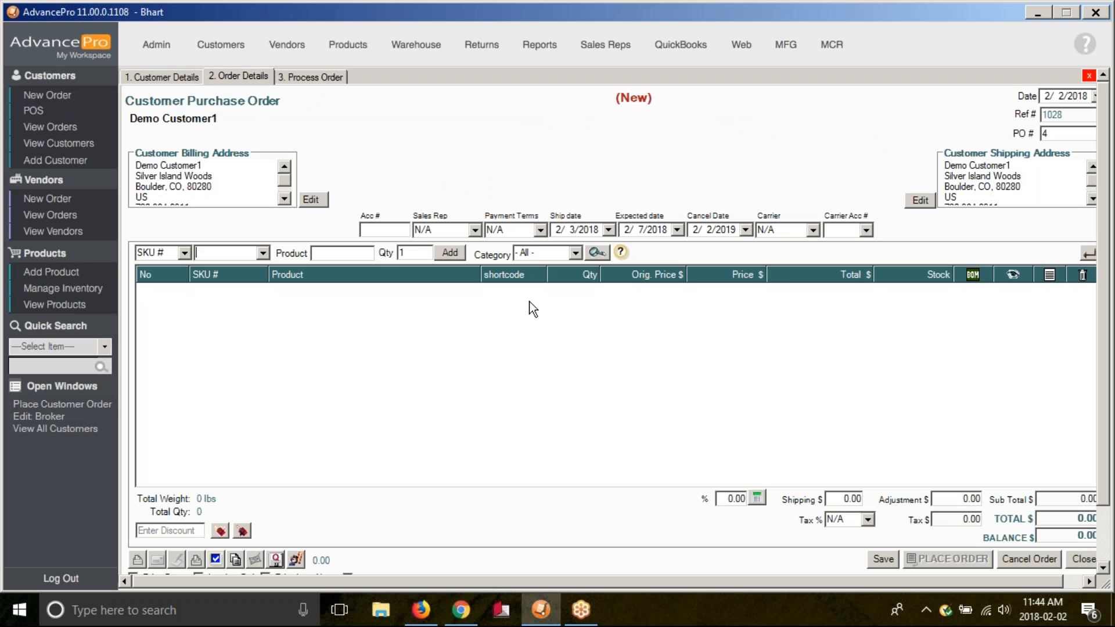
pyautogui.write('drem001')
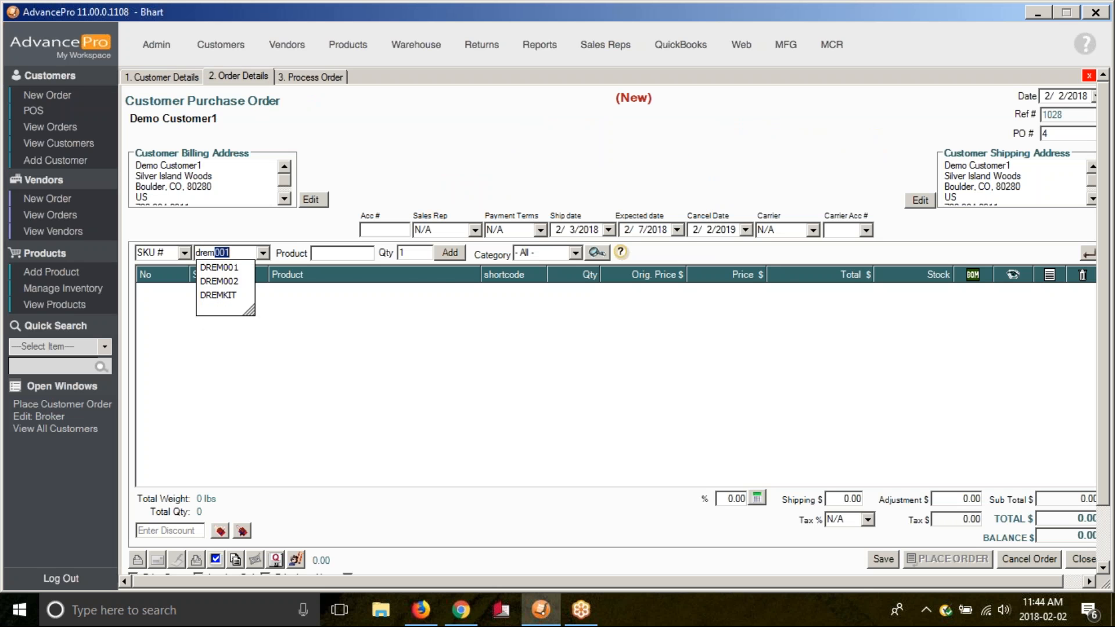
pyautogui.press('Return')
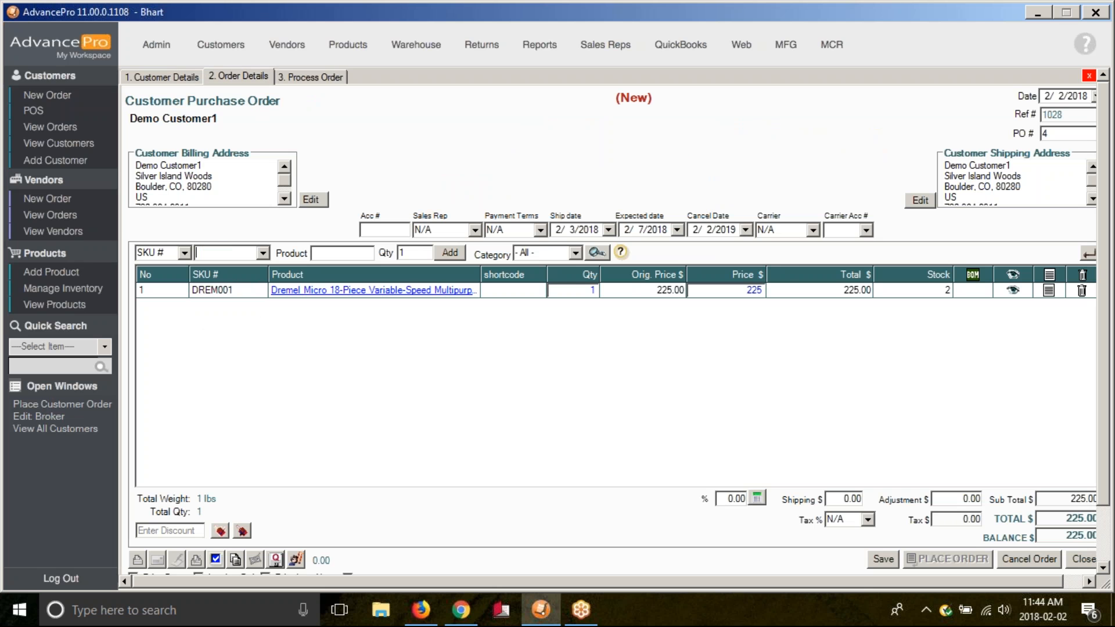
# Set ABC CORP as the broker in the order's address form, save the choice and close the form.
pyautogui.click(919, 201)
pyautogui.click(507, 121)
pyautogui.click(542, 163)
pyautogui.click(522, 187)
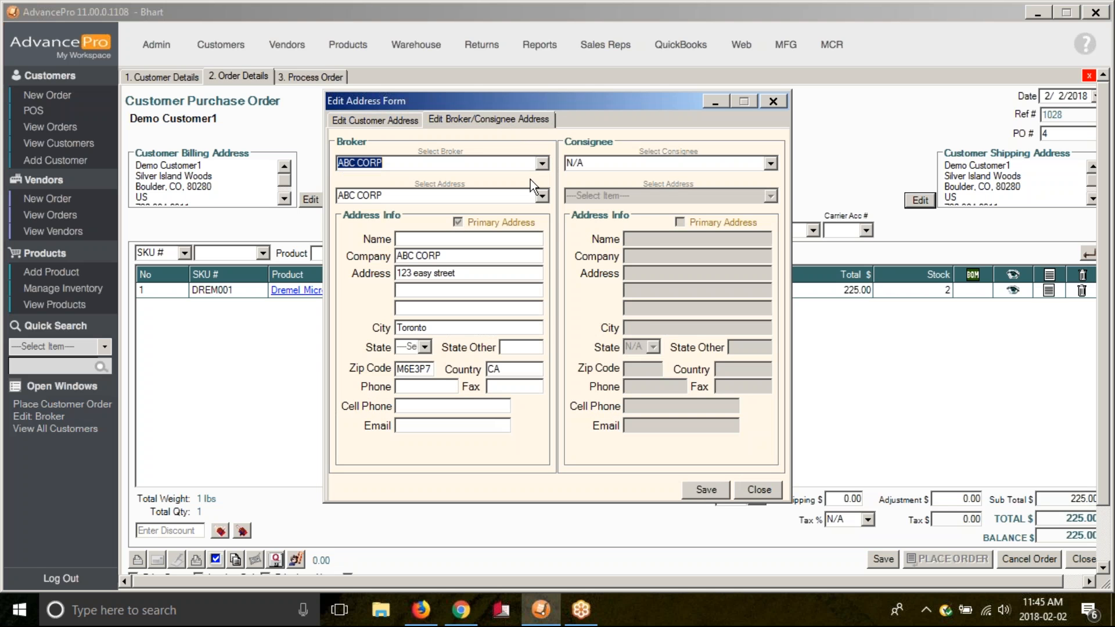
pyautogui.click(715, 491)
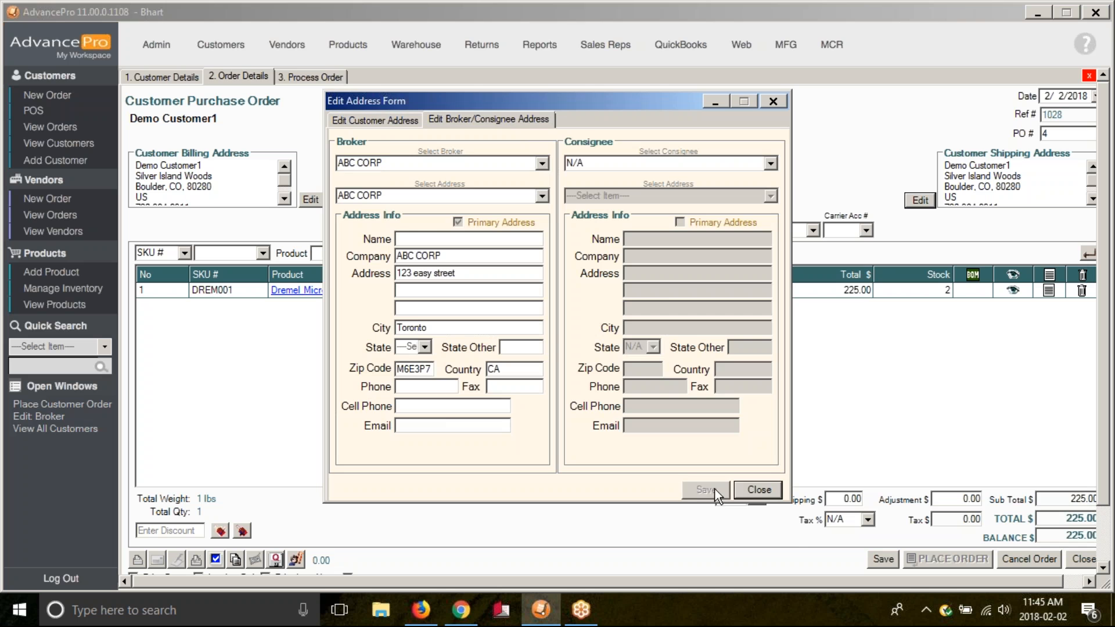
pyautogui.click(755, 489)
# Save the customer order, preview its printed sales order/pro-forma invoice, and close the preview.
pyautogui.click(884, 559)
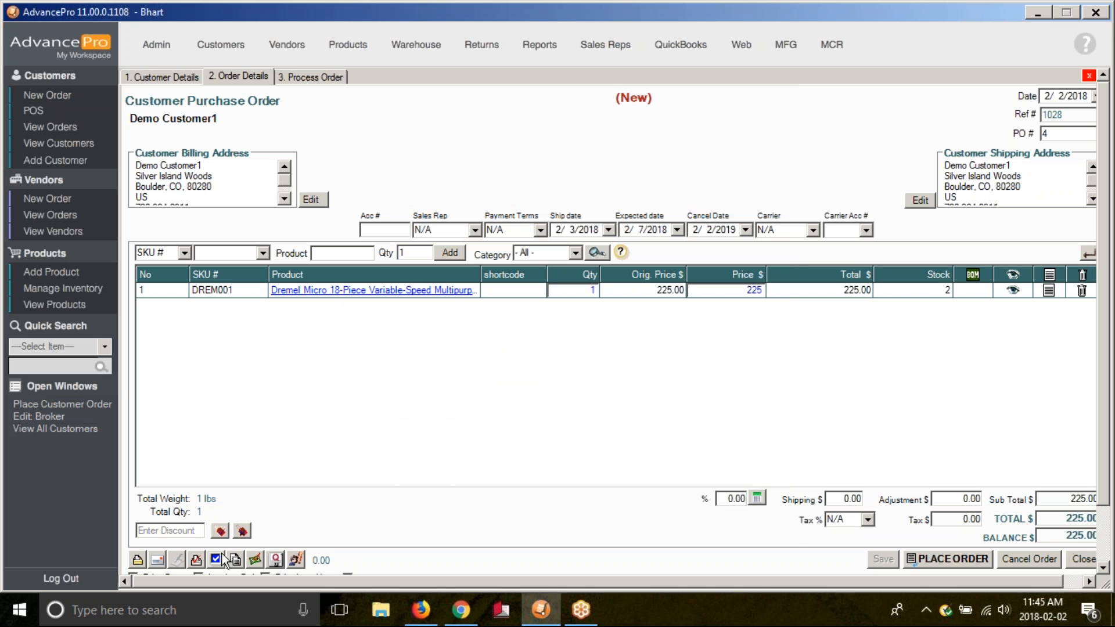
pyautogui.click(196, 560)
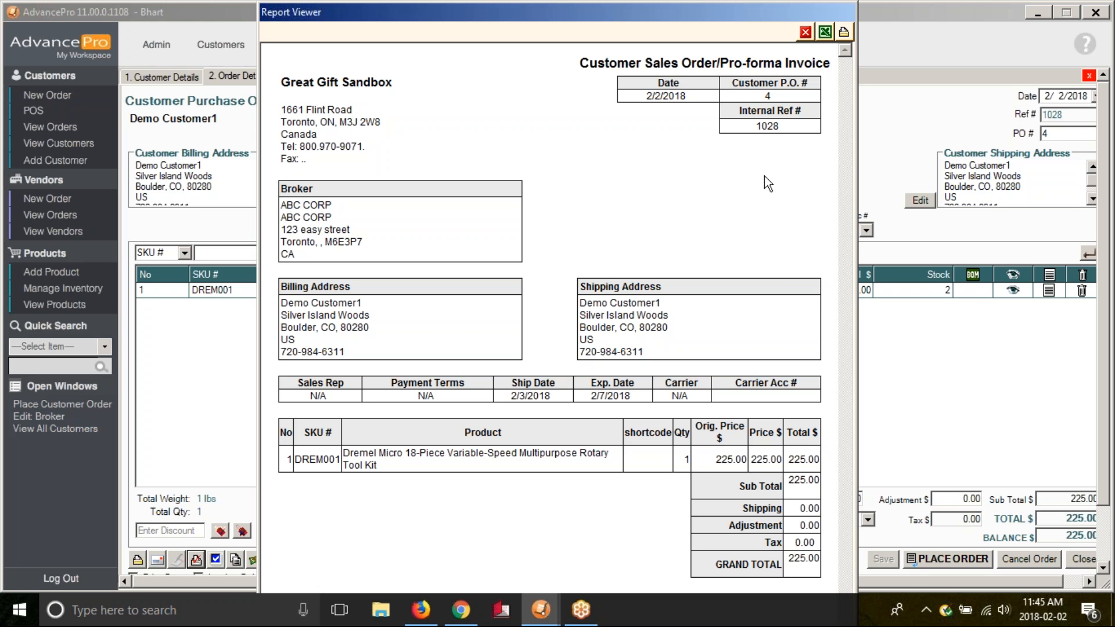
pyautogui.click(806, 32)
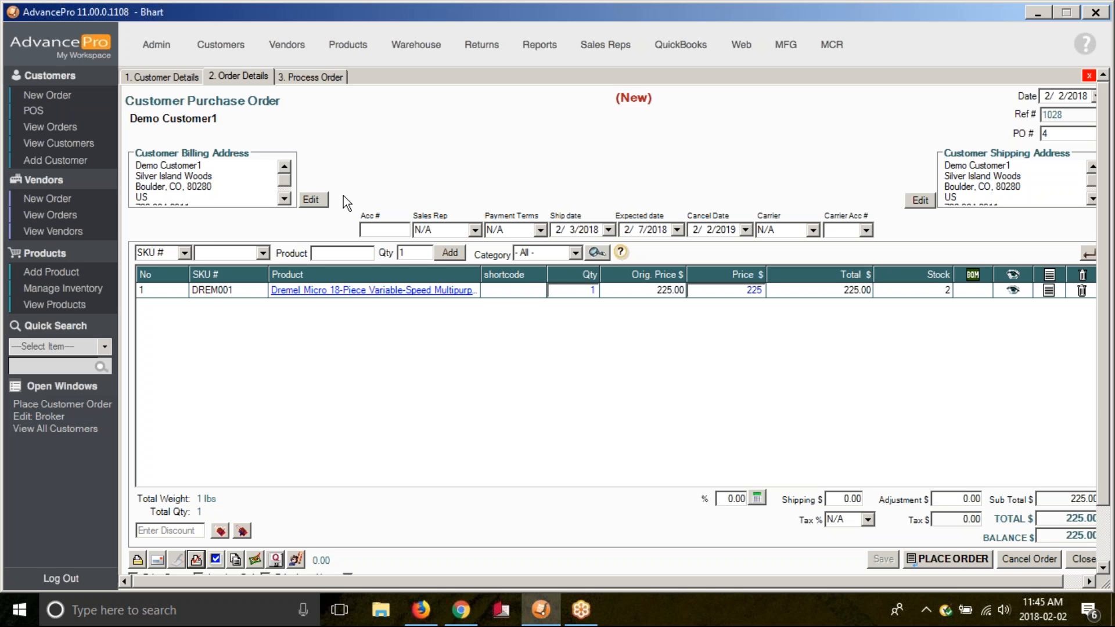
# Open the product inventory management list and filter it to show only Warehouse 2 stock.
pyautogui.click(91, 290)
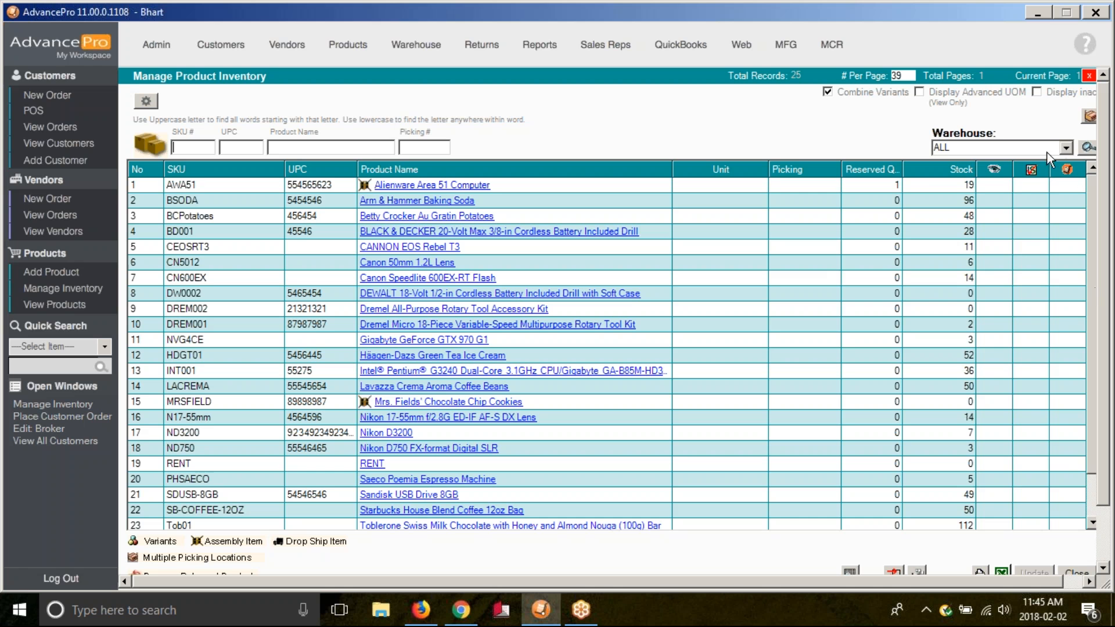
pyautogui.click(1067, 148)
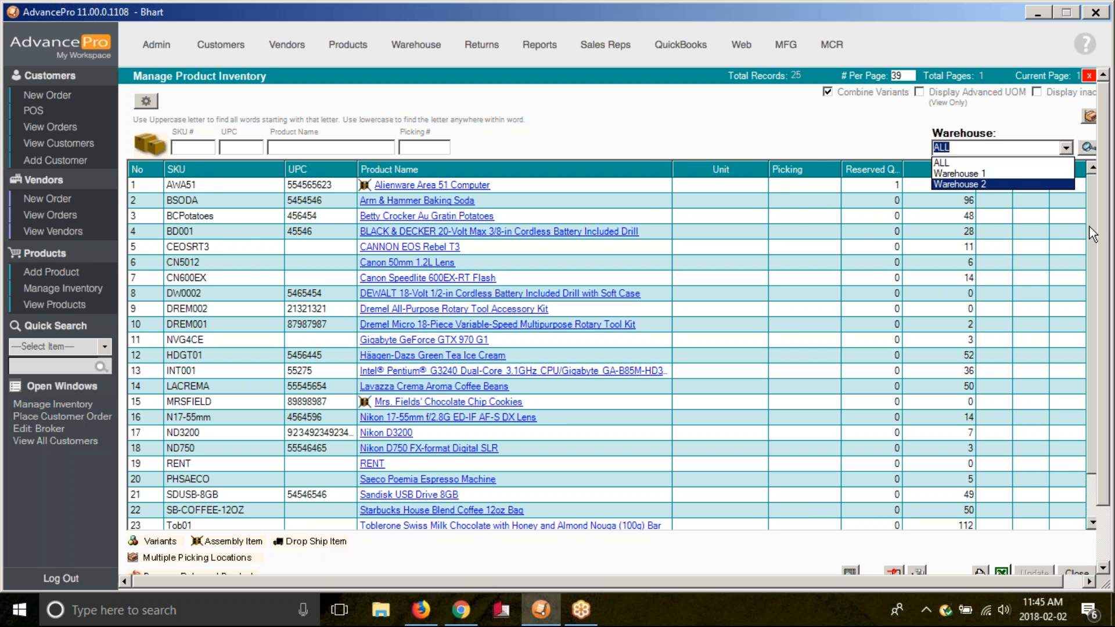
pyautogui.click(982, 185)
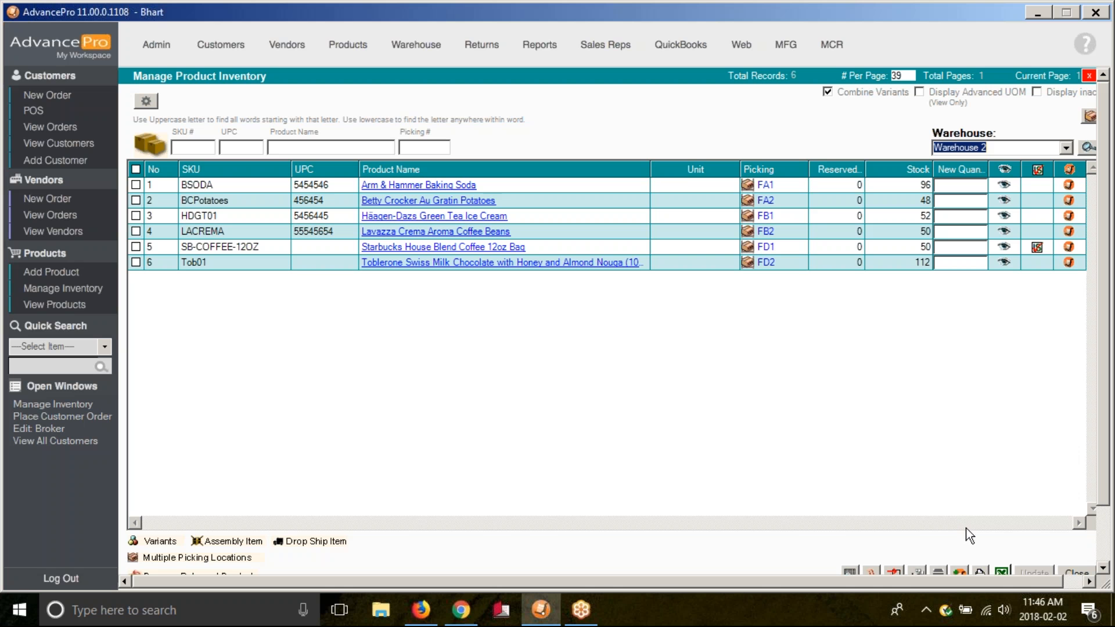
pyautogui.scroll(-1, 1104, 501)
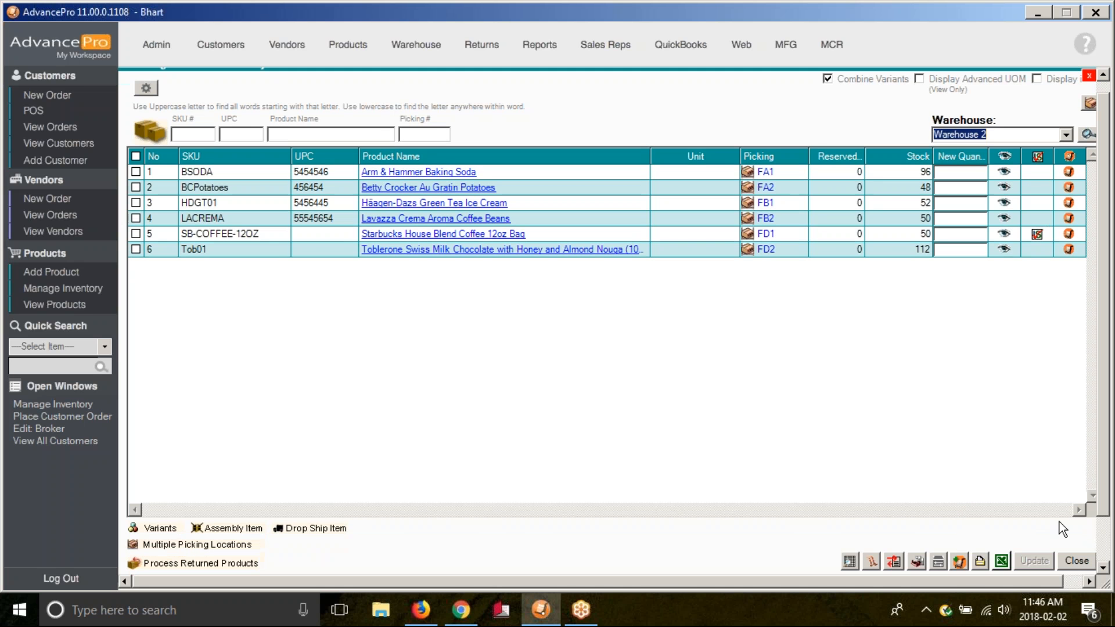
# Create a direct stock transfer order from Warehouse 1 to Warehouse 2 and proceed to its item details.
pyautogui.click(959, 561)
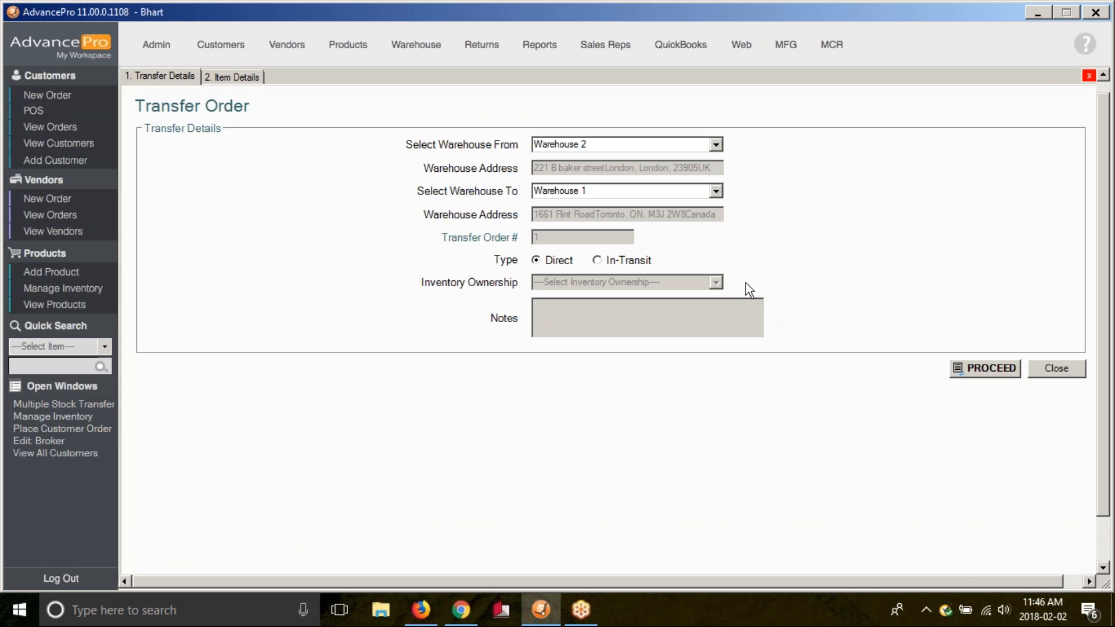
pyautogui.click(716, 145)
pyautogui.click(697, 169)
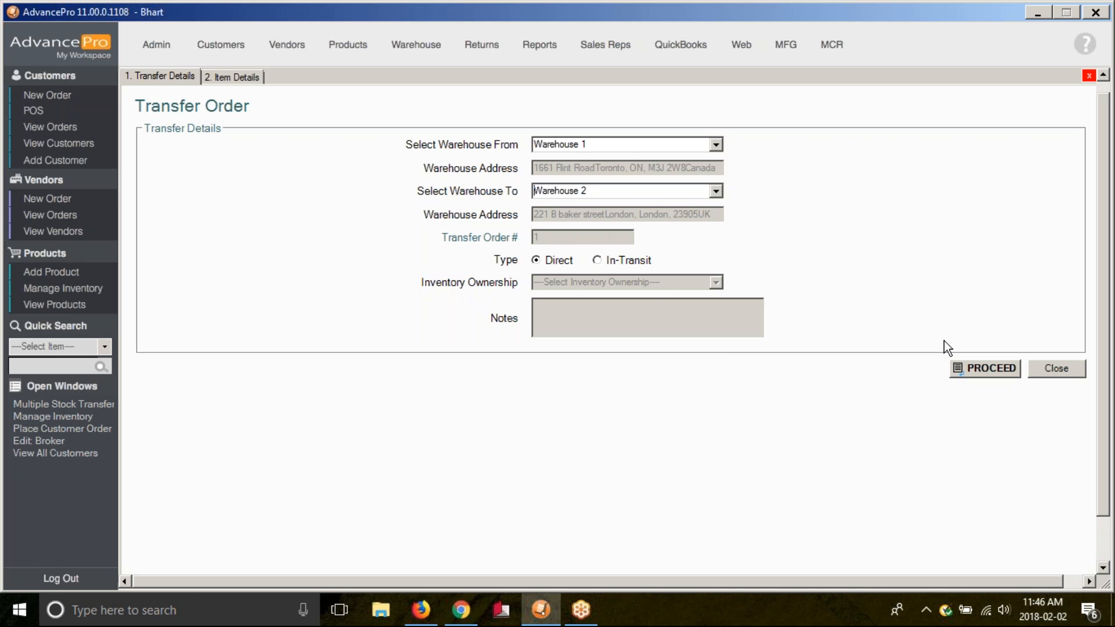
pyautogui.click(976, 372)
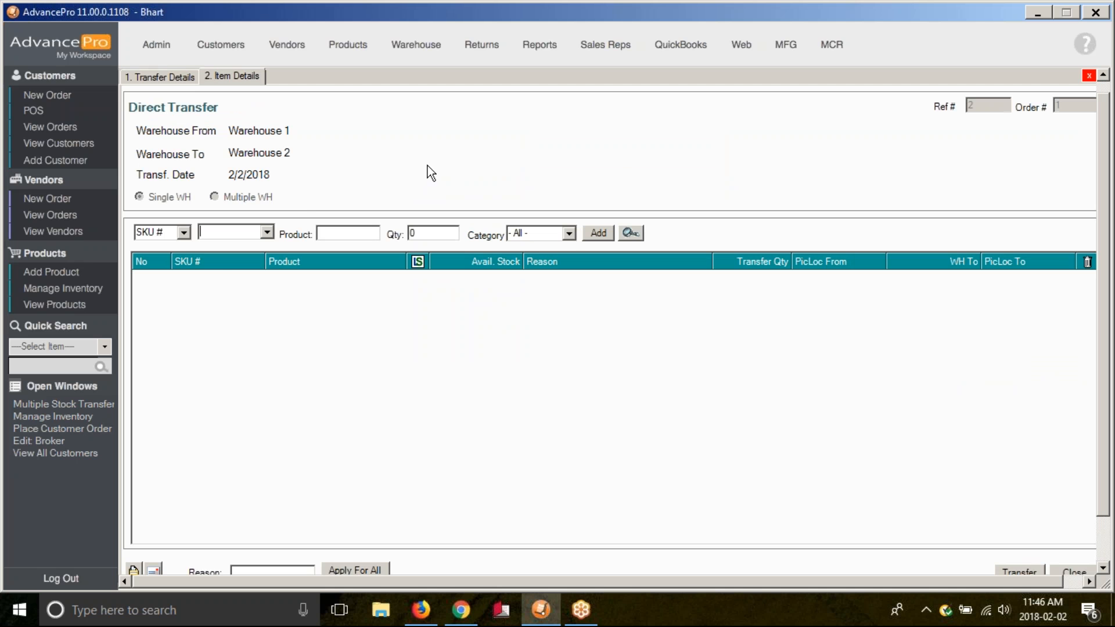
# Add product DREM001 to the direct transfer and set its transfer quantity to 1.
pyautogui.click(266, 233)
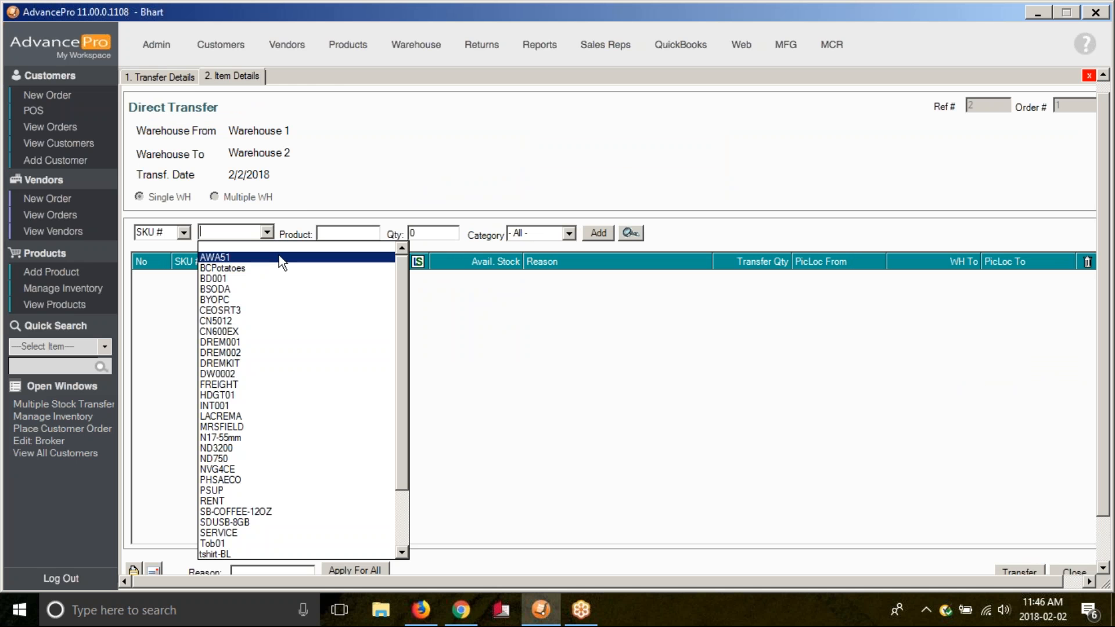
pyautogui.click(273, 344)
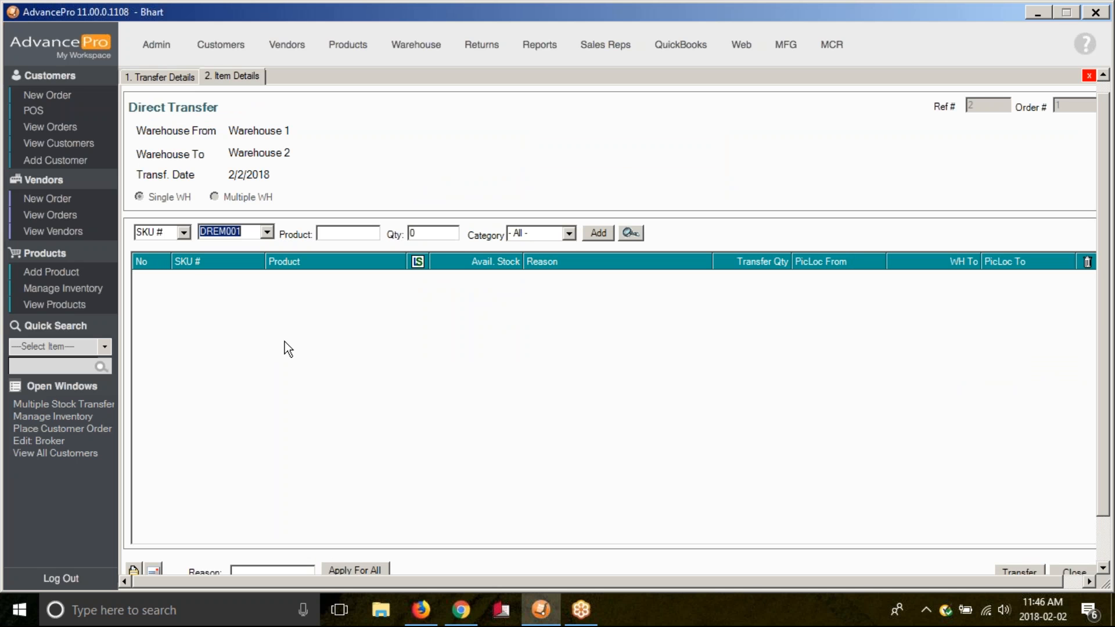
pyautogui.press('Return')
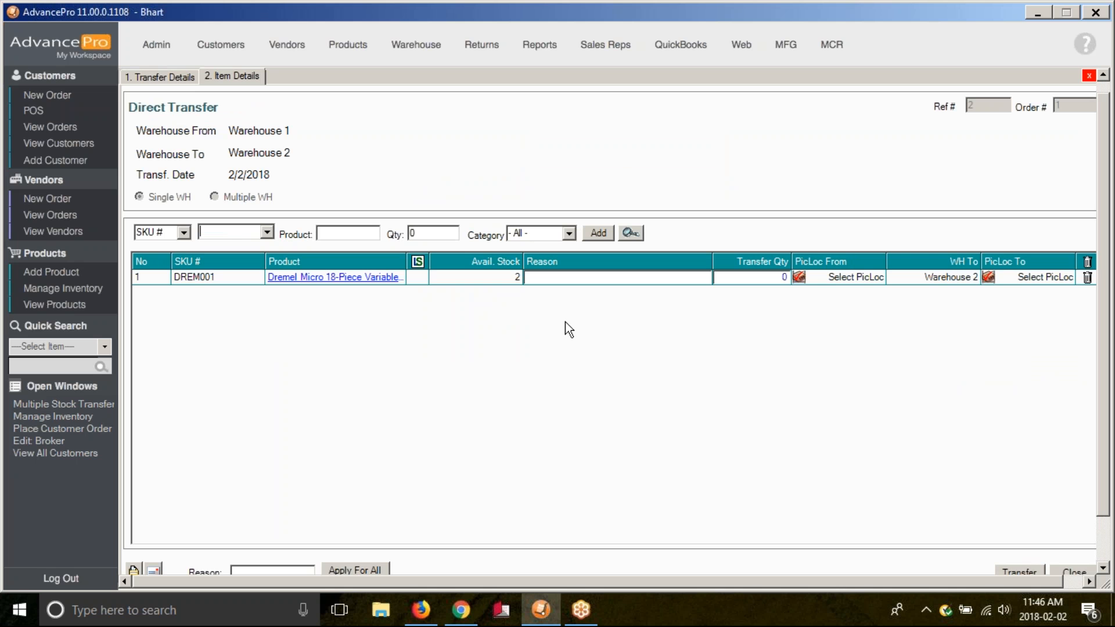
pyautogui.click(742, 277)
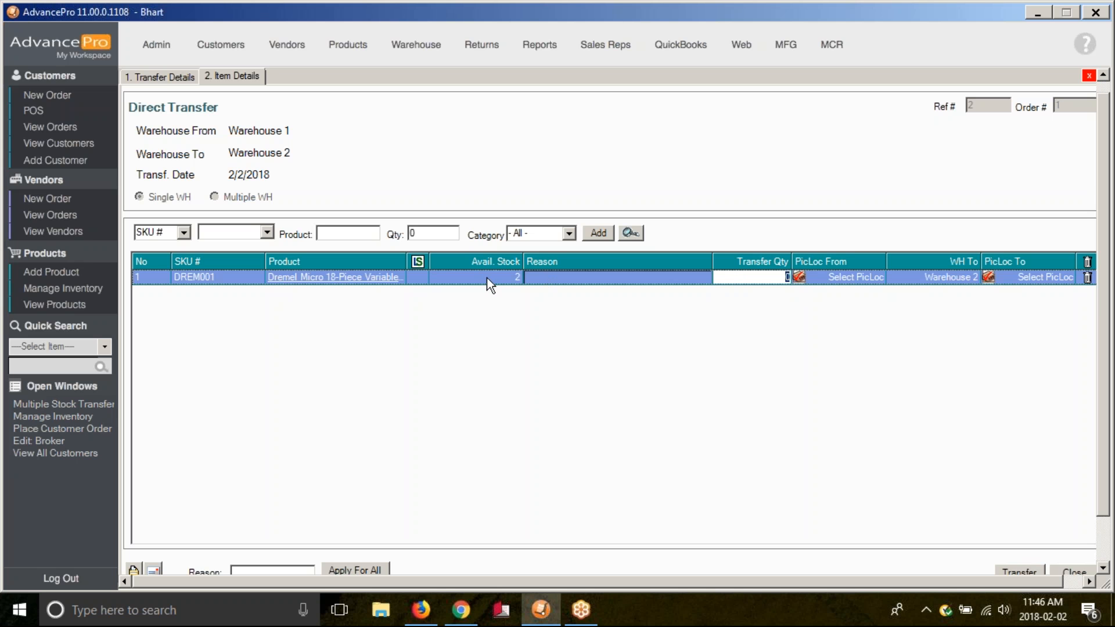
pyautogui.write('1')
pyautogui.click(870, 277)
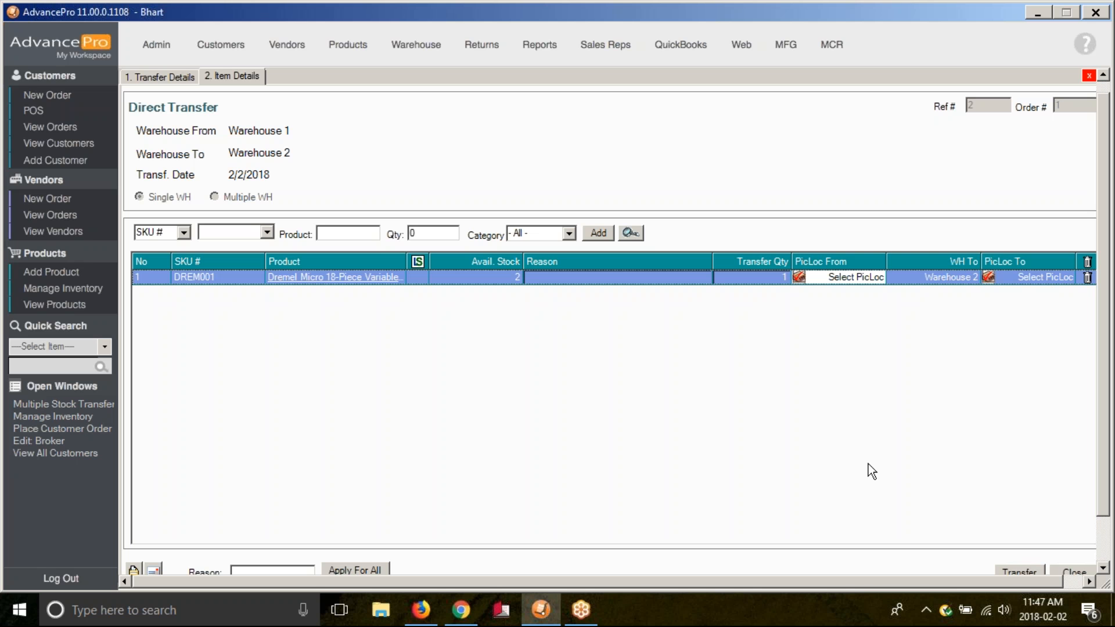
# Close the direct transfer form and discard its unsaved entries.
pyautogui.click(1069, 572)
pyautogui.click(683, 360)
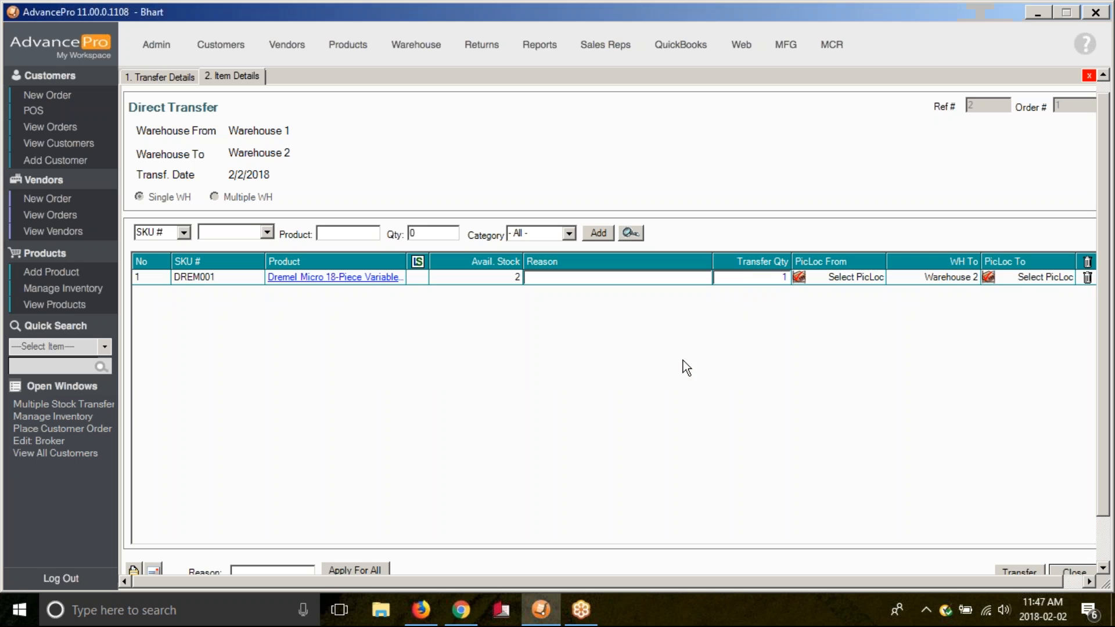
pyautogui.click(1072, 571)
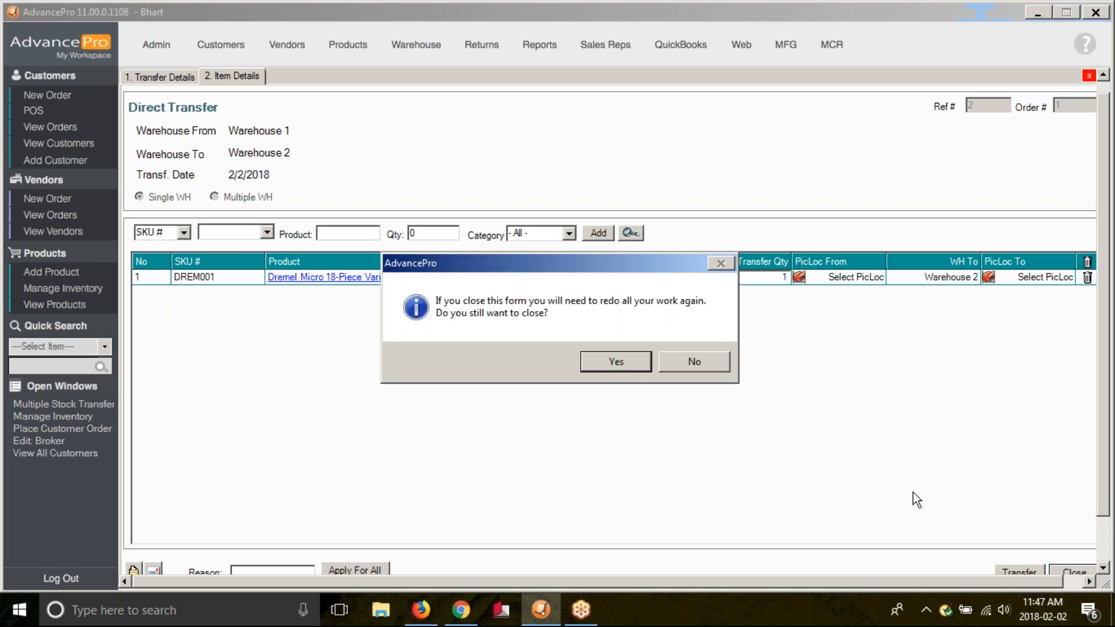
pyautogui.click(640, 365)
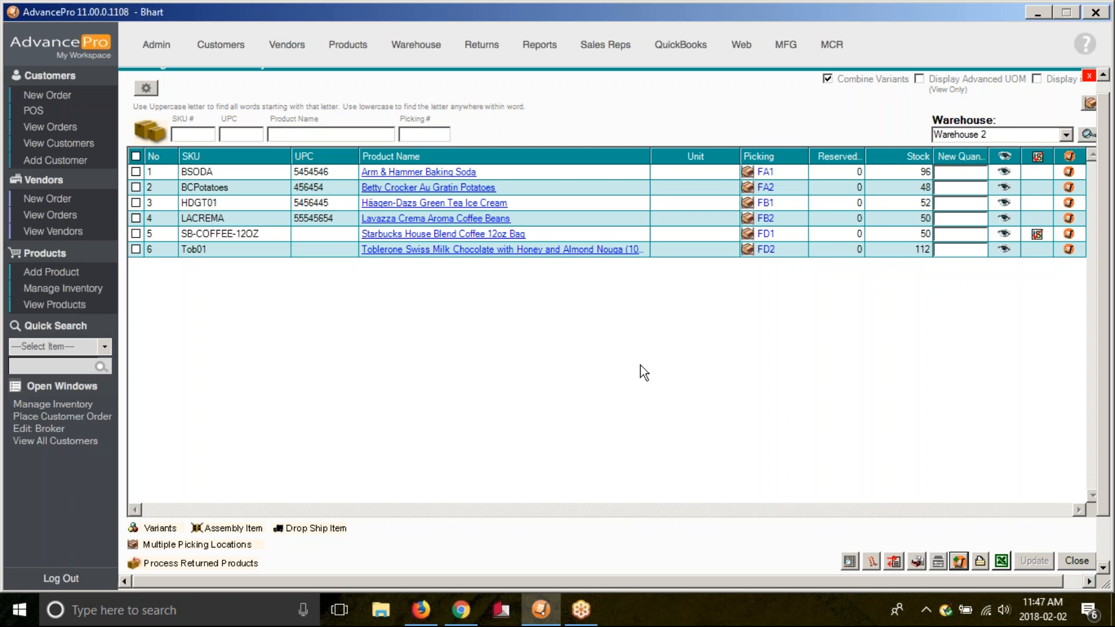
# Create a new customer order for Demo Customer1, proceed to its order details and add product DREM001.
pyautogui.click(70, 97)
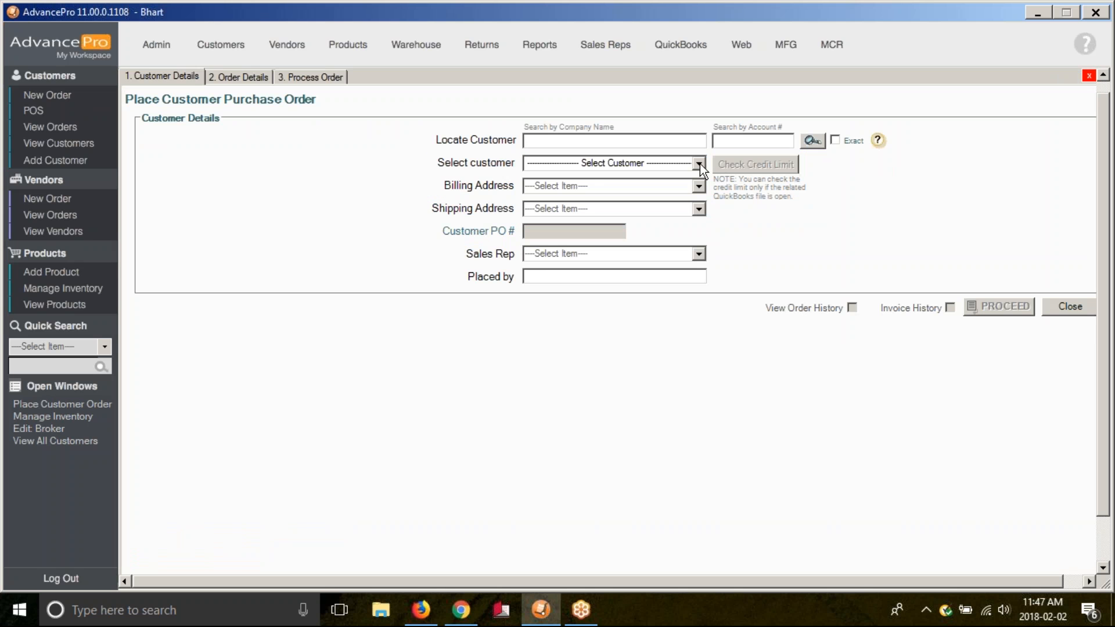
pyautogui.click(700, 164)
pyautogui.click(679, 202)
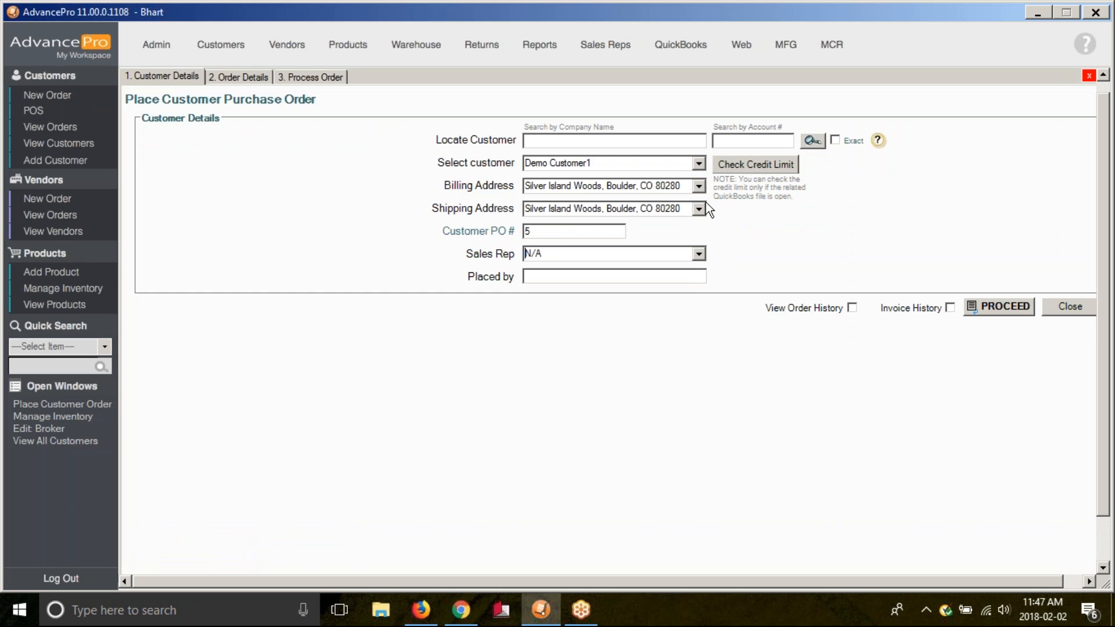
pyautogui.click(985, 307)
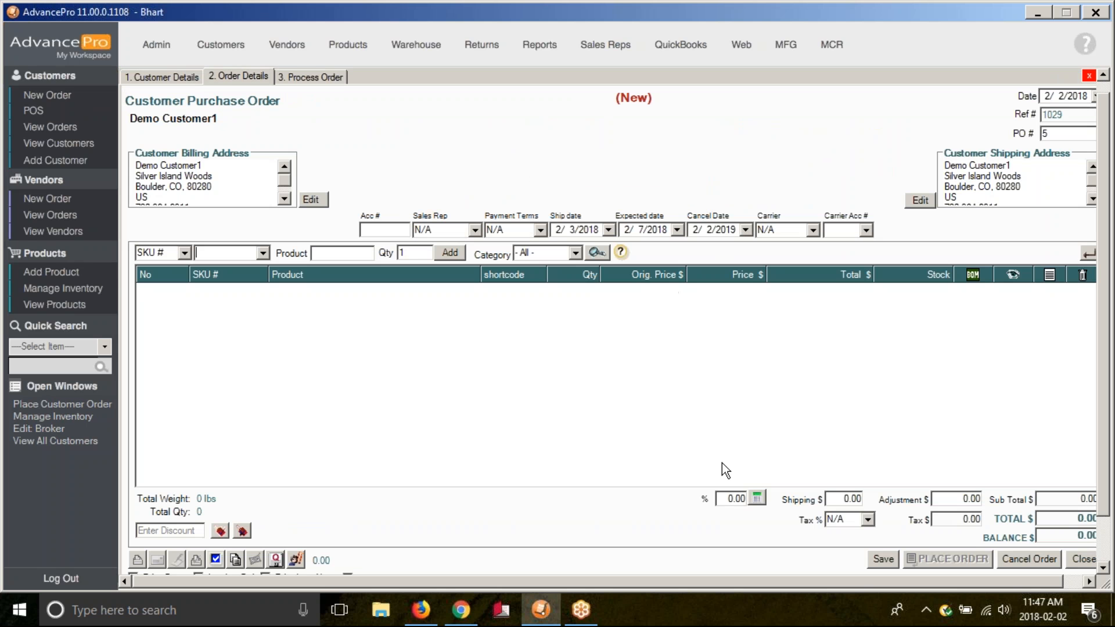
pyautogui.write('drEM001')
pyautogui.click(230, 262)
# View the list of all multiple transfers and adjustments from inventory management, and return to the open customer order.
pyautogui.click(90, 290)
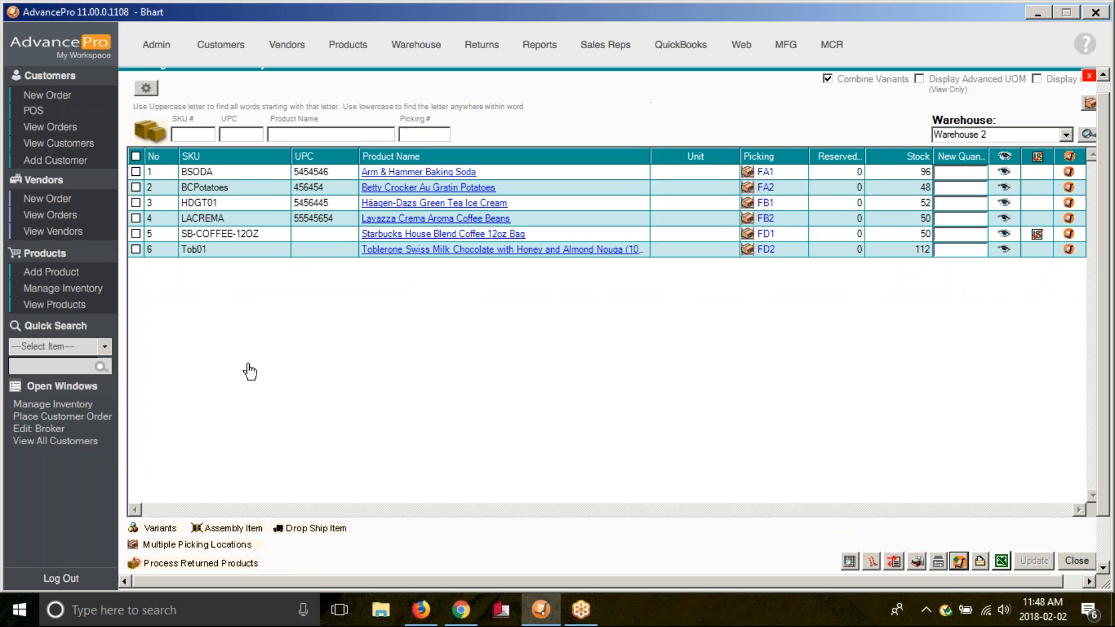
pyautogui.click(917, 563)
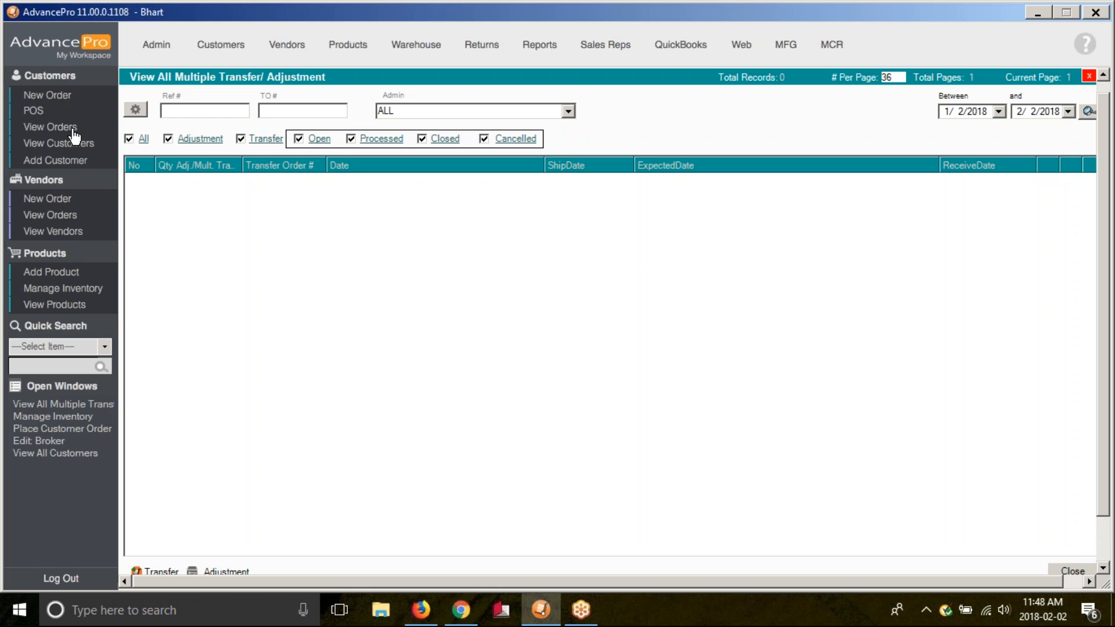
pyautogui.click(84, 420)
pyautogui.click(79, 430)
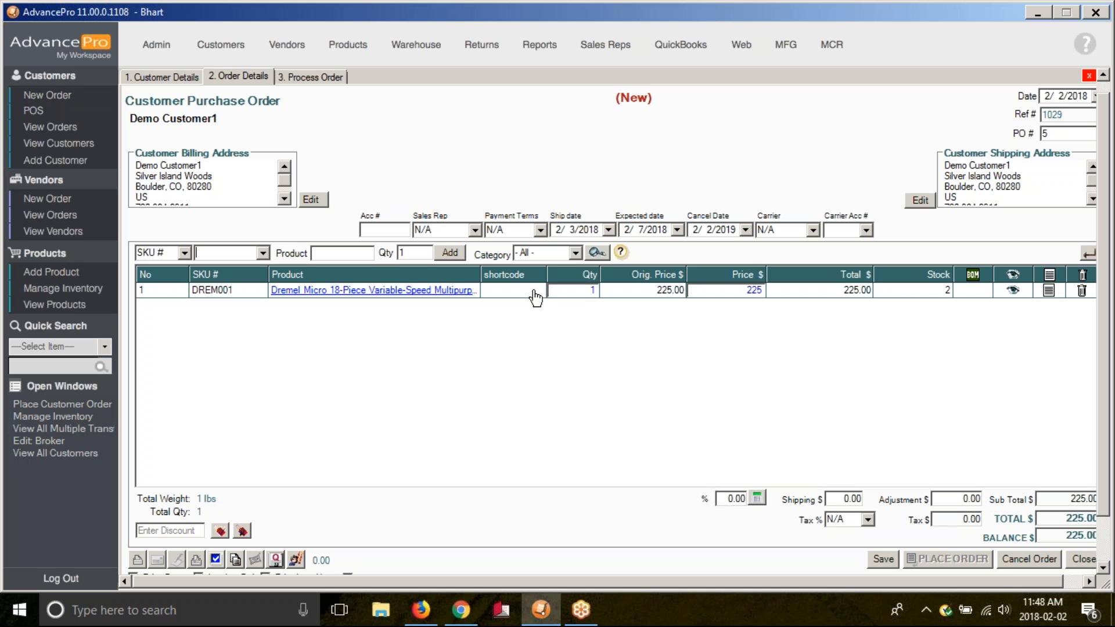
# Save the customer order, review the available brokers in its broker/consignee address form, and close the form without a selection.
pyautogui.click(892, 561)
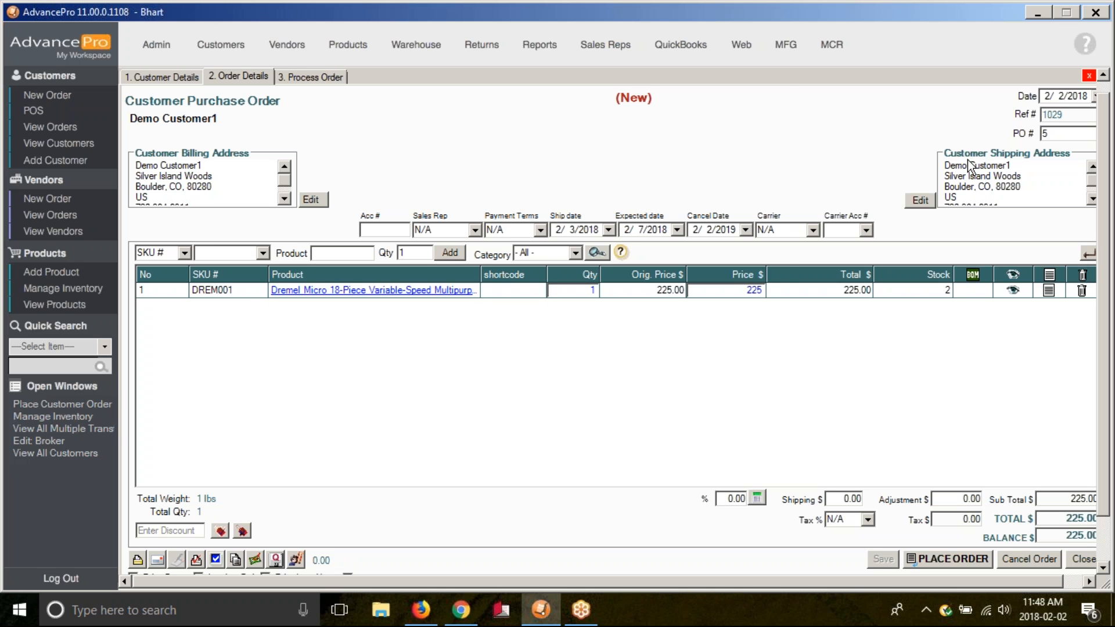
pyautogui.click(931, 200)
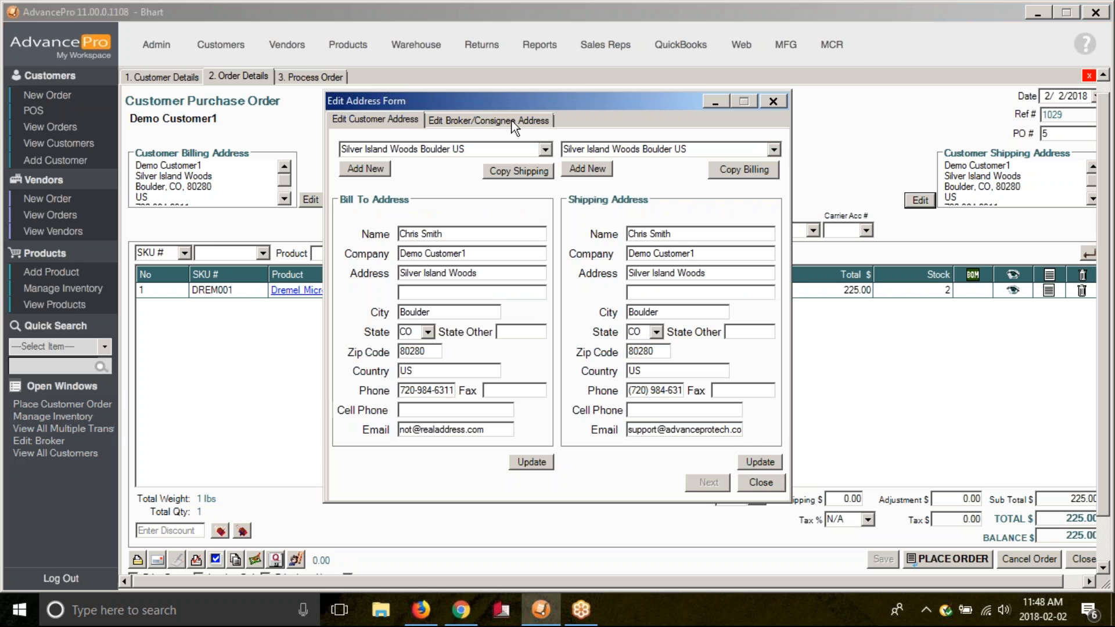
pyautogui.click(473, 120)
pyautogui.click(542, 164)
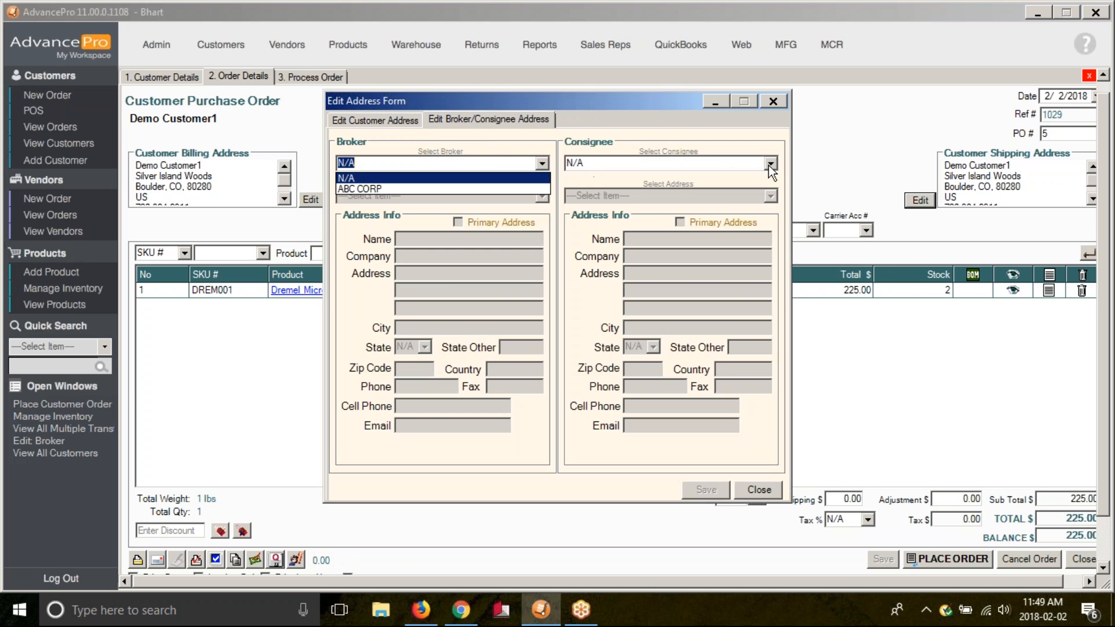
pyautogui.click(752, 491)
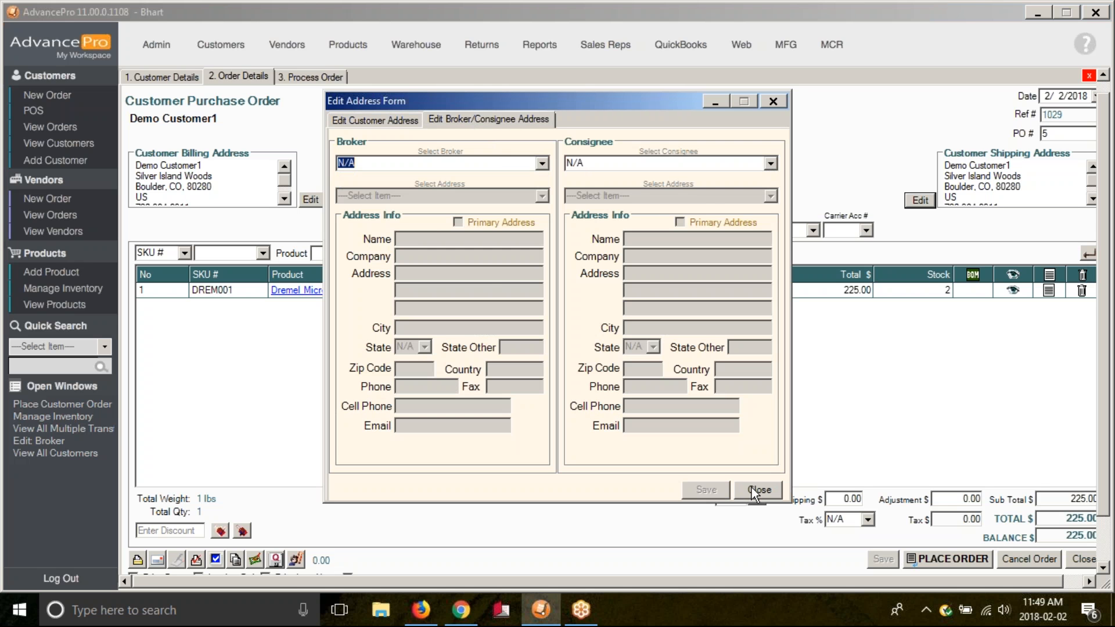
pyautogui.click(752, 489)
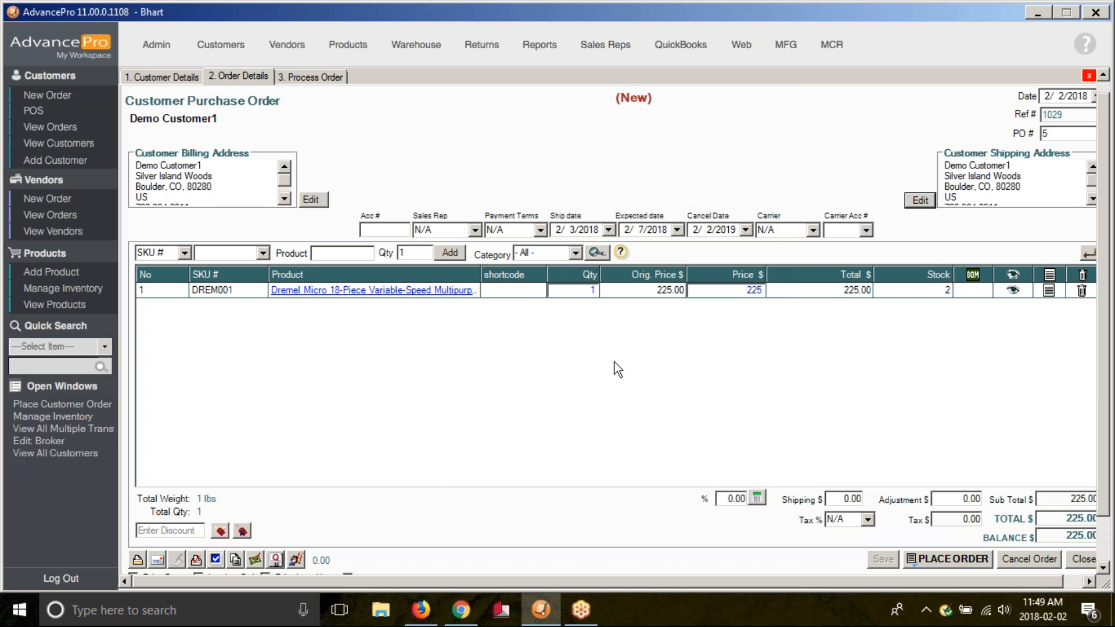
# Enable the Invoice Only option for the order and save it again.
pyautogui.moveTo(1106, 398); pyautogui.dragTo(1074, 452)
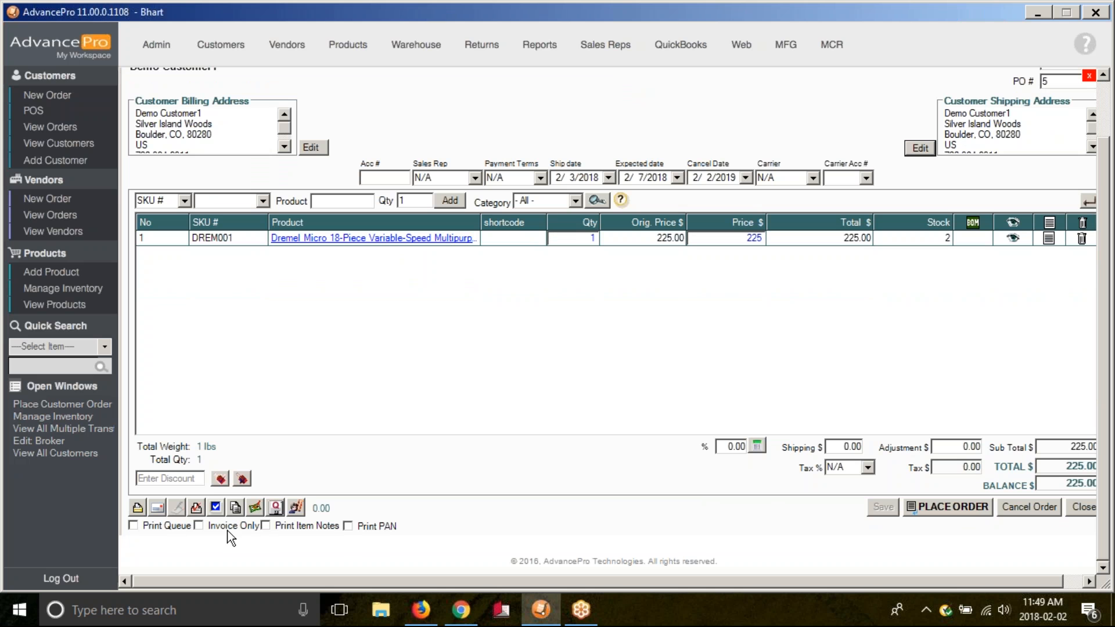
pyautogui.click(198, 526)
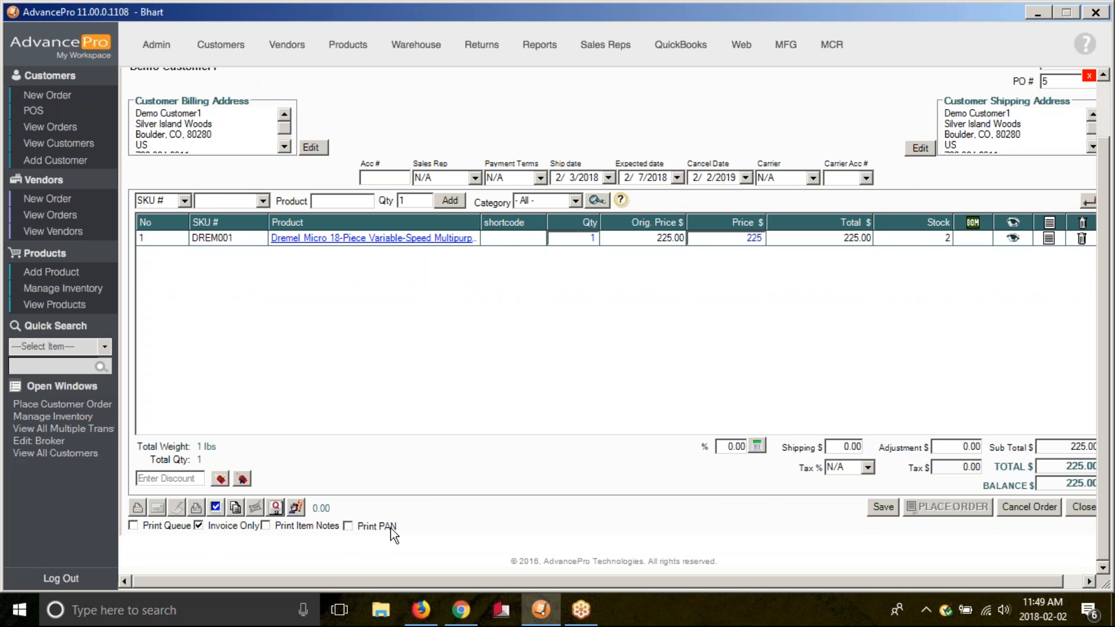
pyautogui.click(884, 507)
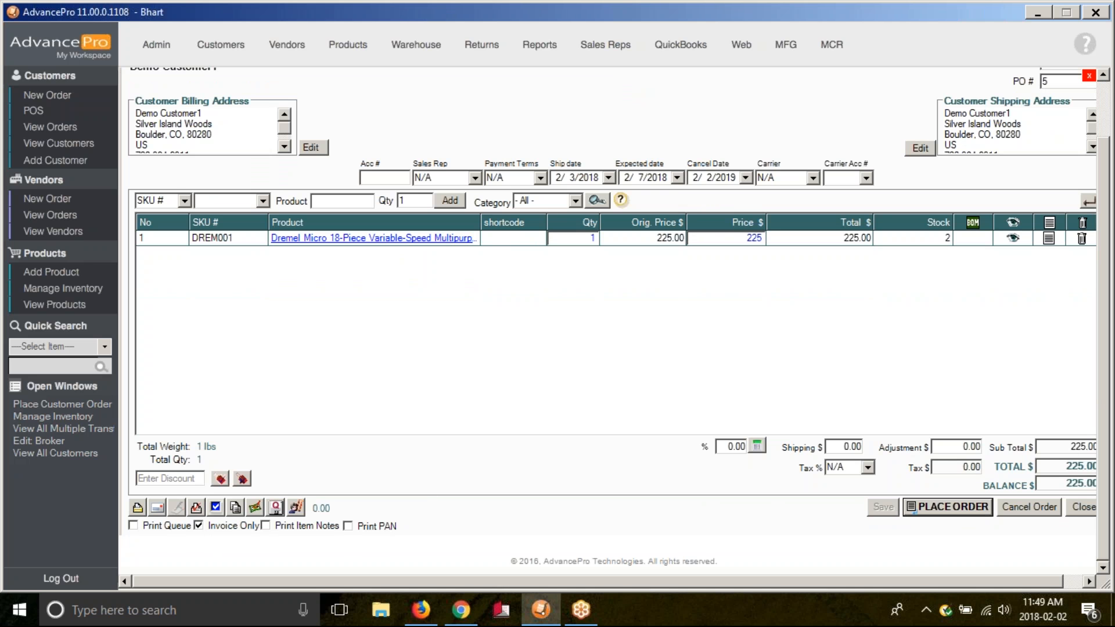
# Try placing the order with DREM001 filled from Warehouse 2, cancel, and review the warehouse assignment once more before cancelling it.
pyautogui.click(943, 507)
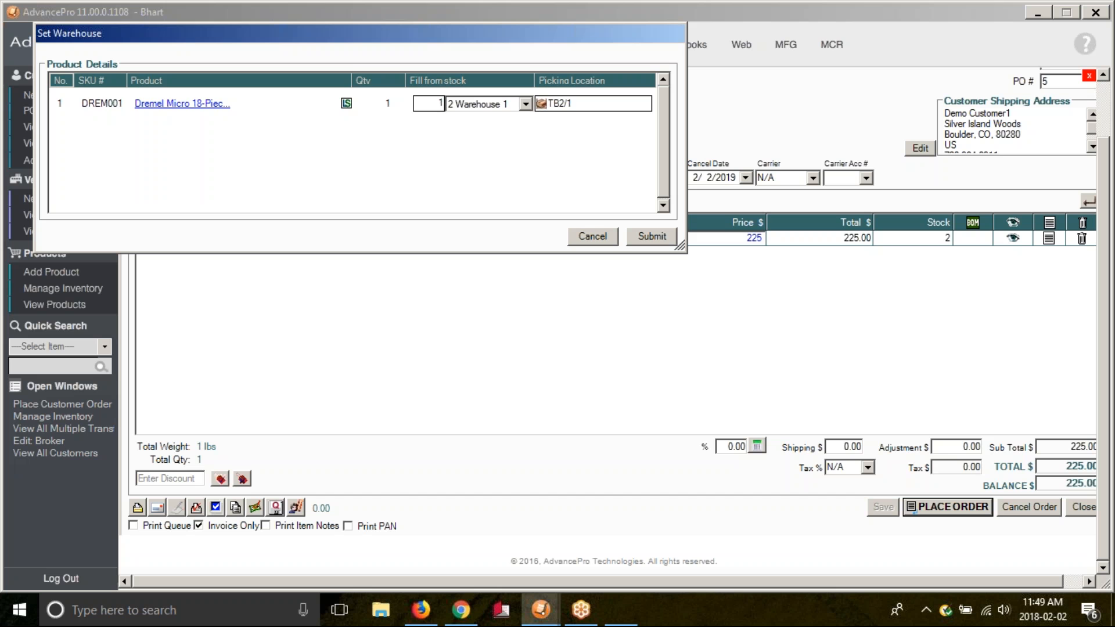
pyautogui.click(525, 103)
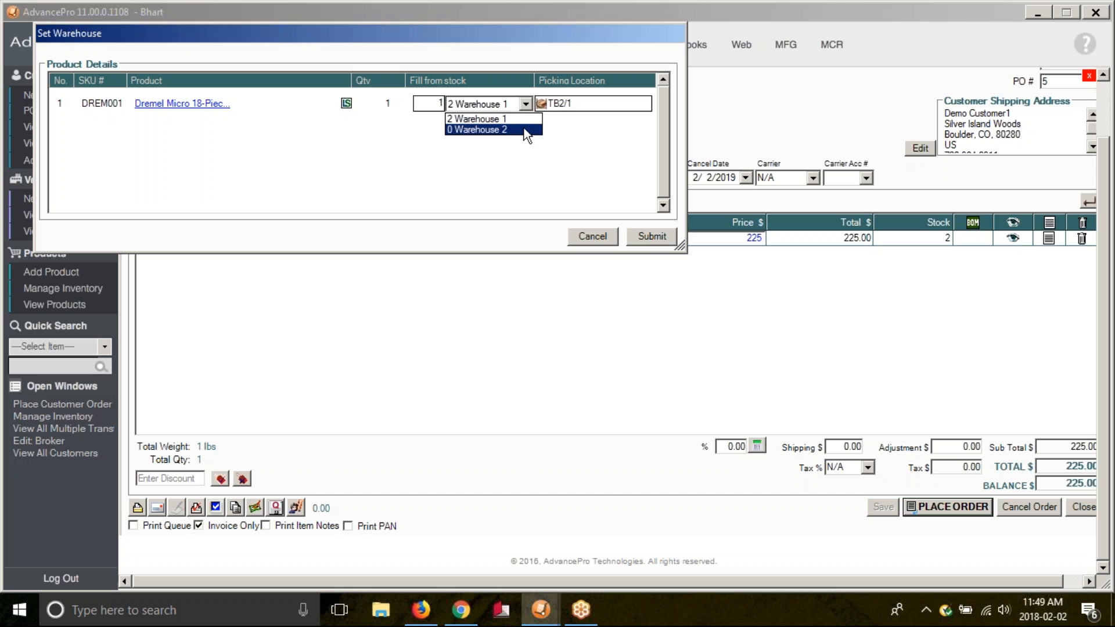
pyautogui.click(517, 129)
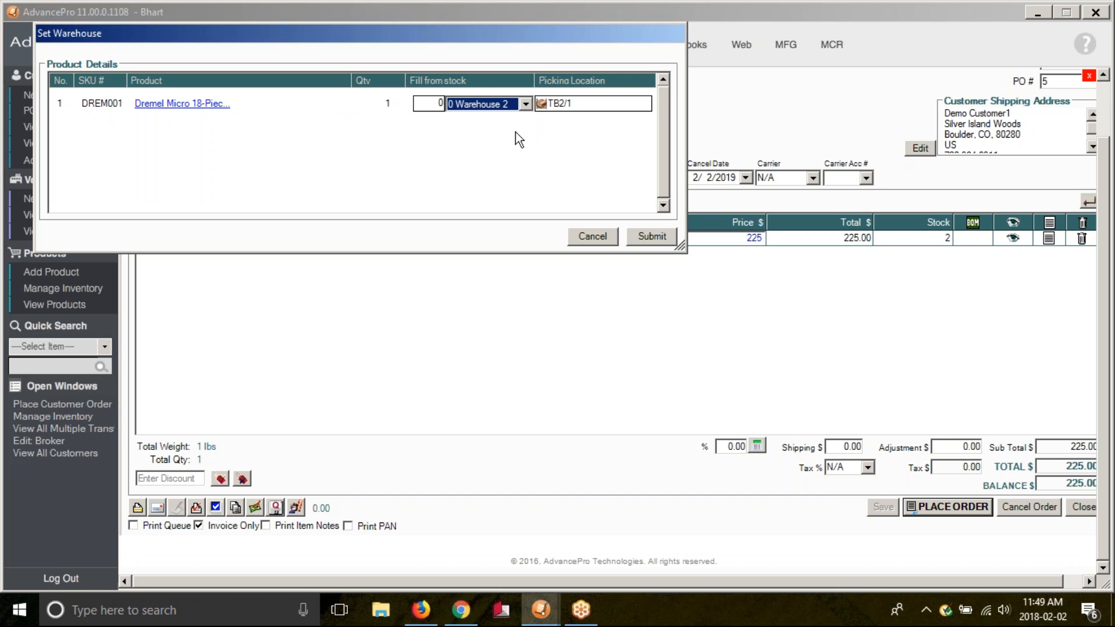
pyautogui.click(602, 239)
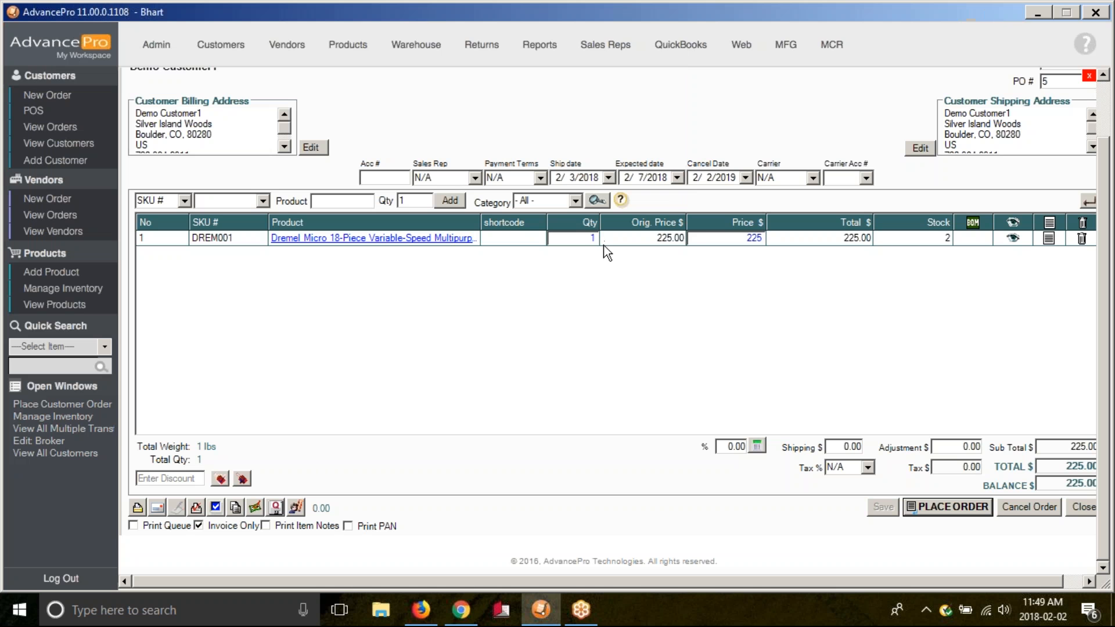
pyautogui.click(976, 512)
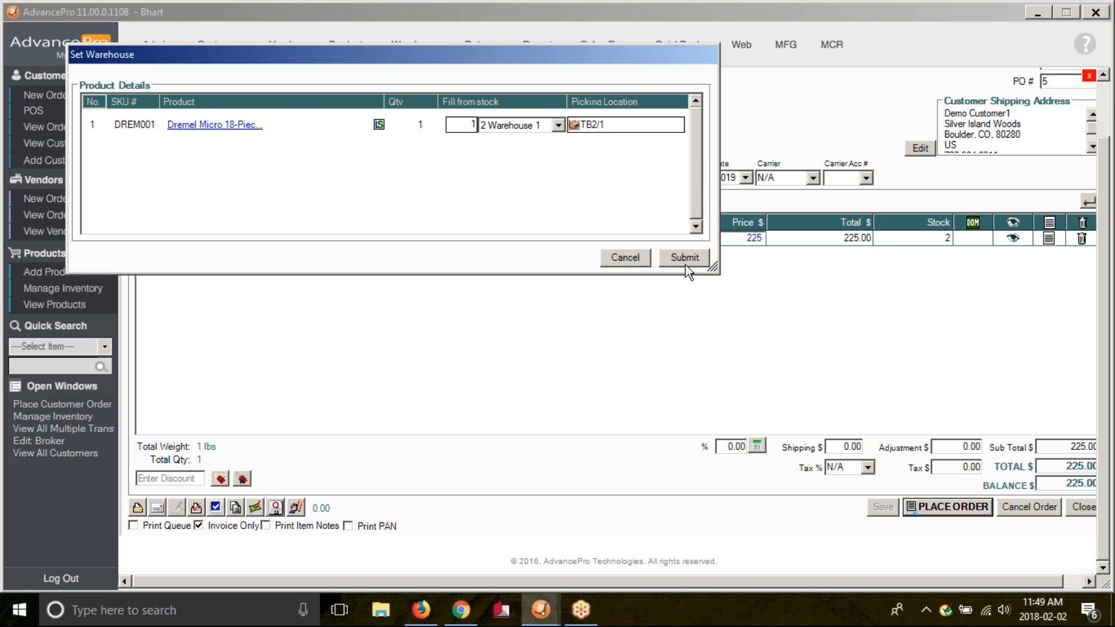
pyautogui.click(614, 262)
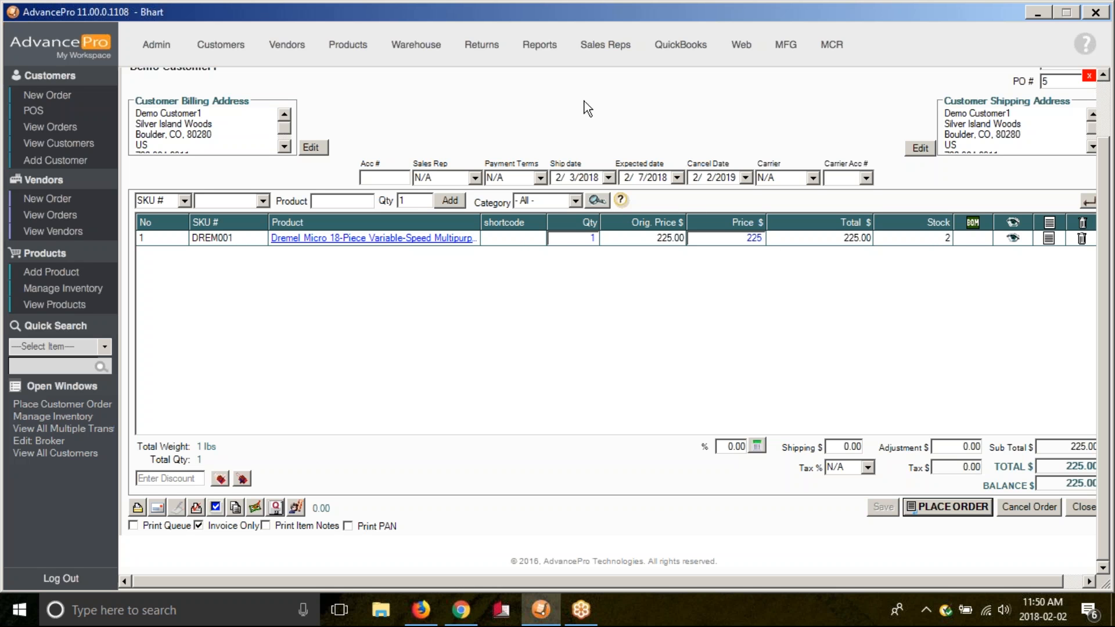
# Open the list of all products and bring up the DREM001 product record for editing.
pyautogui.click(342, 45)
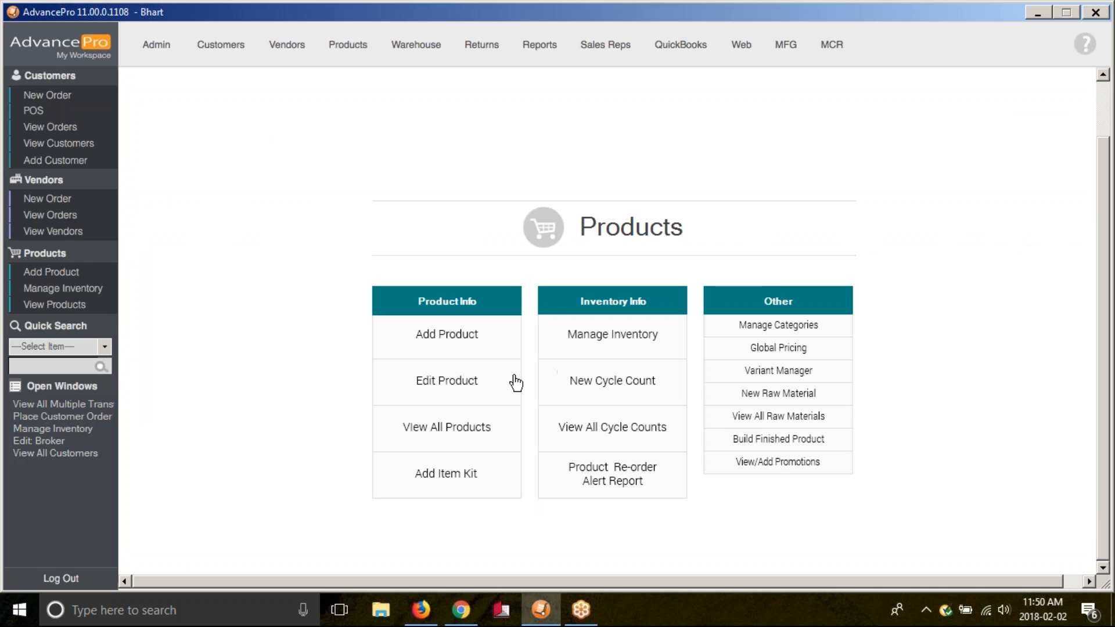
pyautogui.click(490, 437)
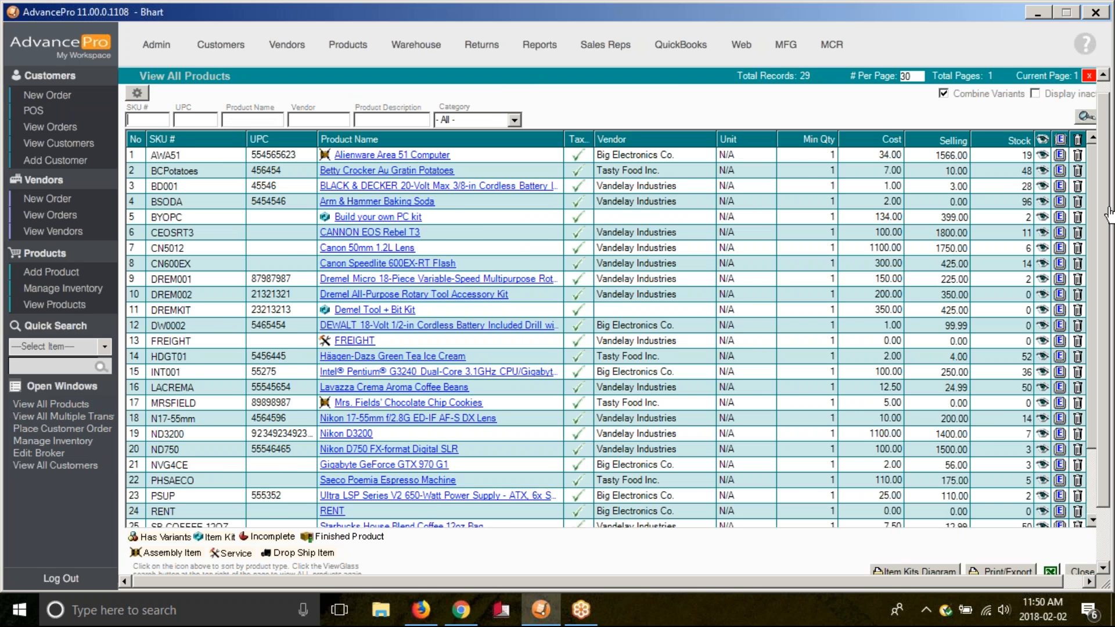
pyautogui.scroll(-1, 1095, 243)
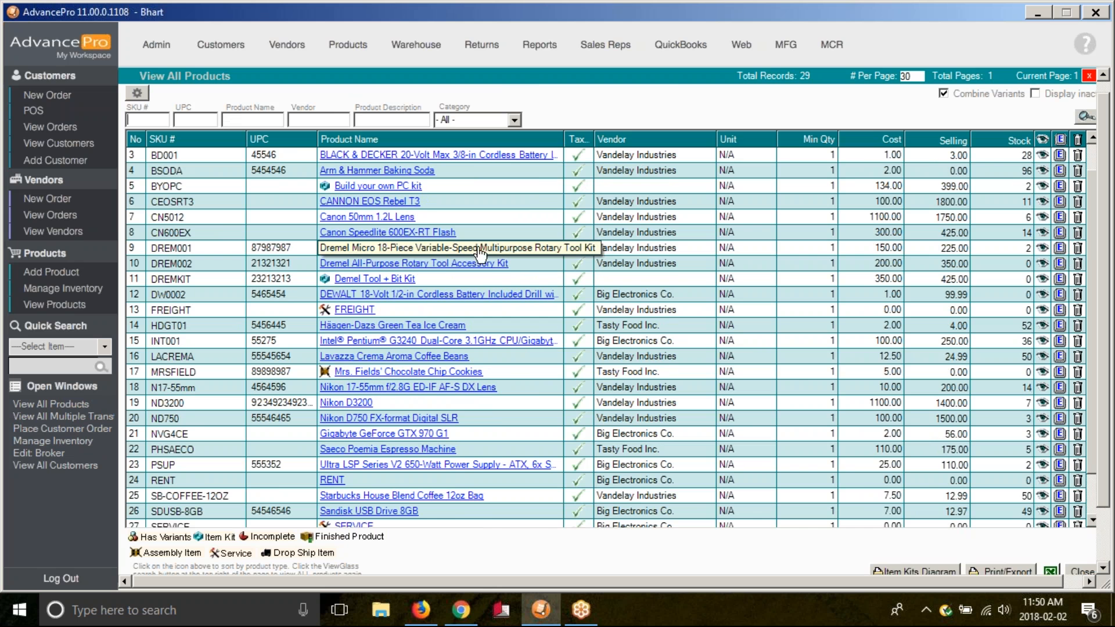
pyautogui.click(1060, 248)
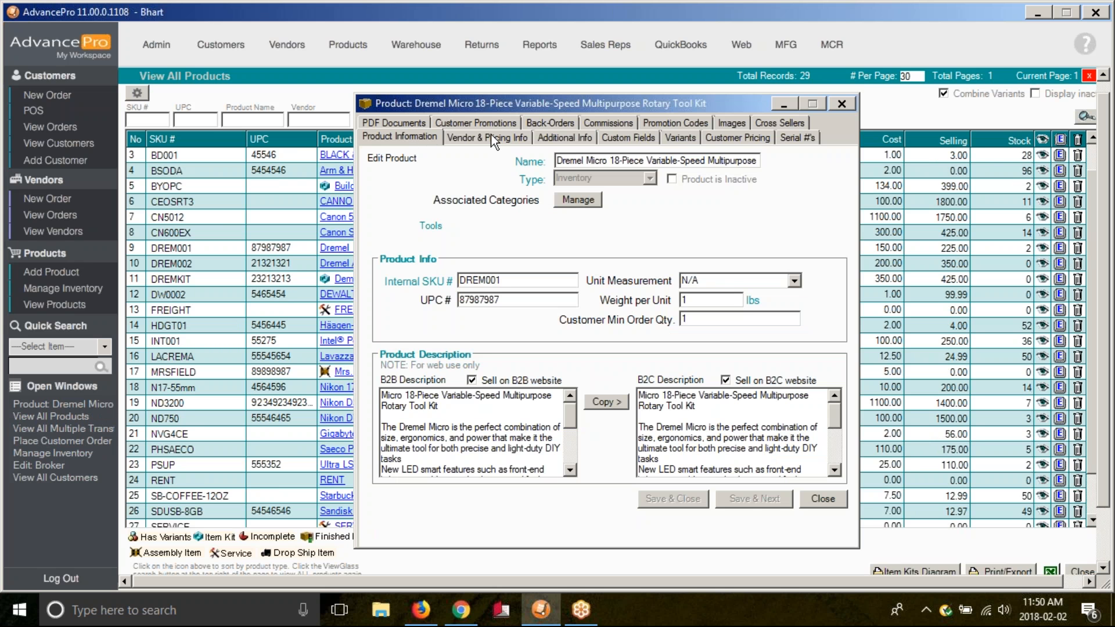
# Review DREM001's reorder alert level and target stock for Warehouse 1, and close the product record without changes.
pyautogui.click(566, 138)
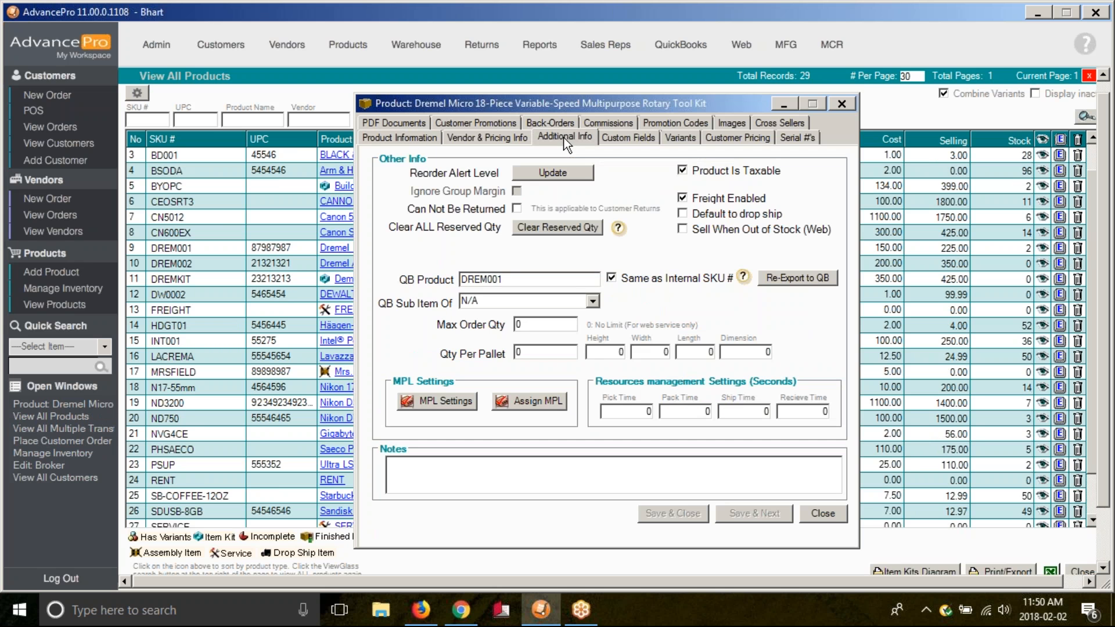
pyautogui.click(566, 174)
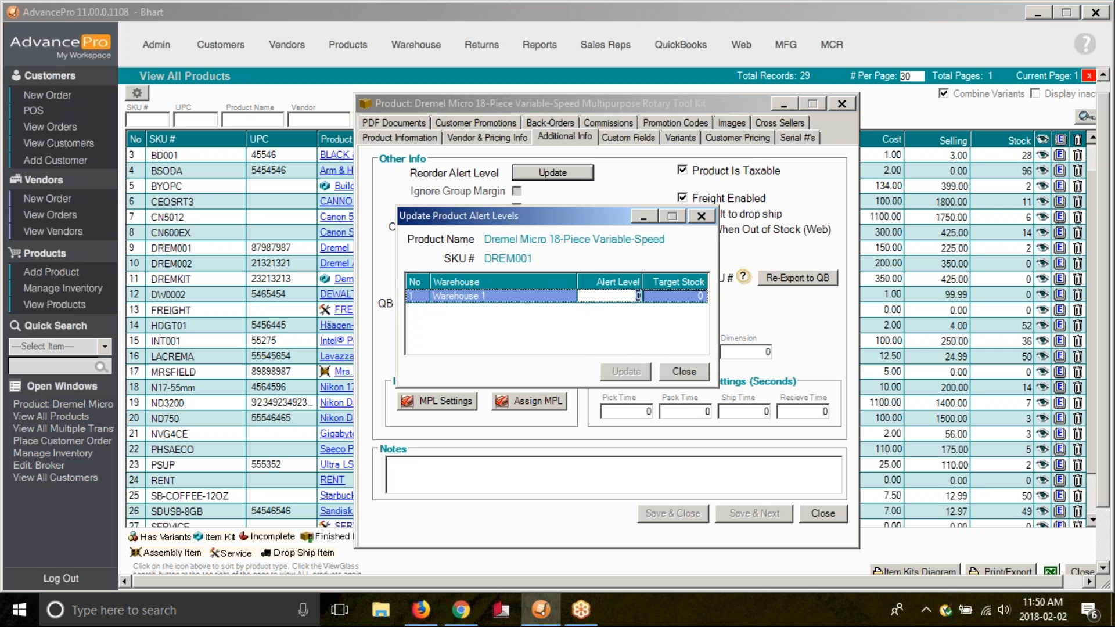
pyautogui.click(668, 303)
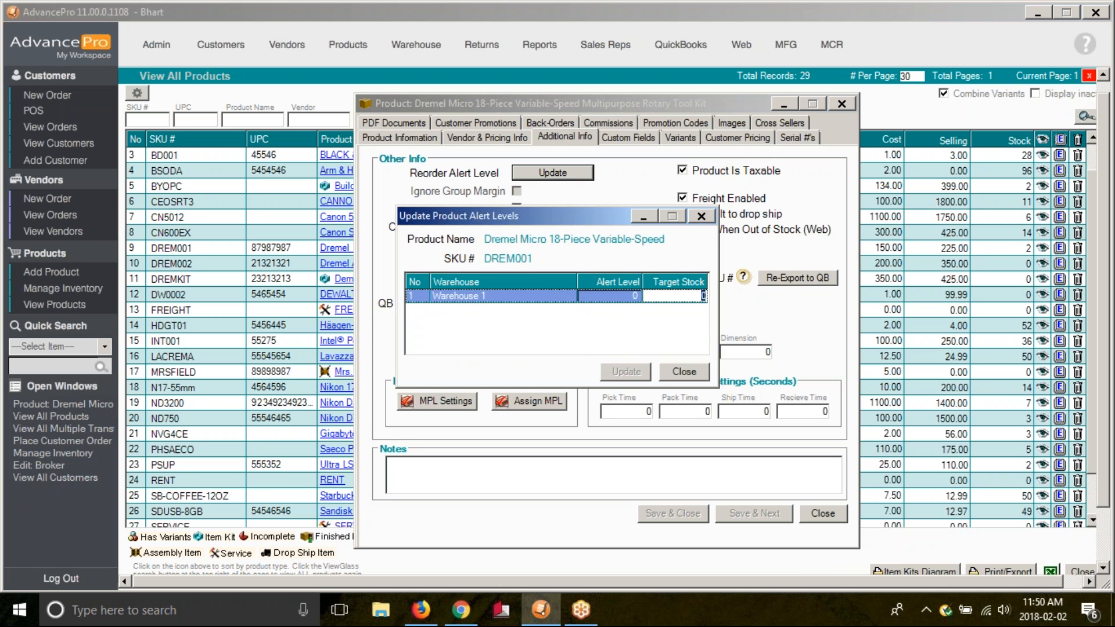
pyautogui.click(613, 295)
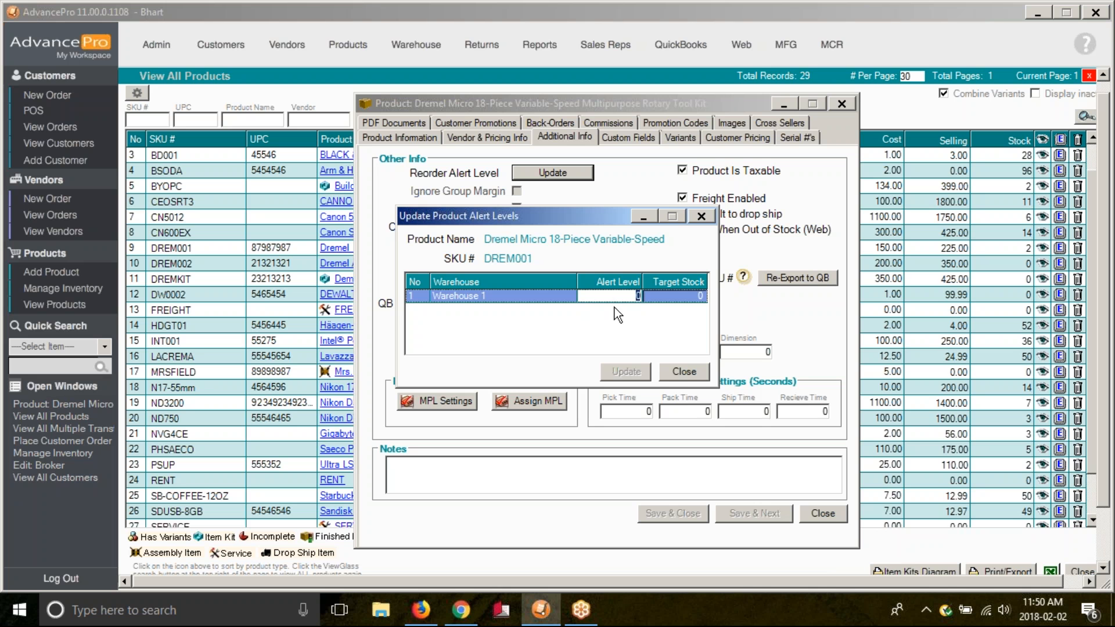
pyautogui.click(690, 374)
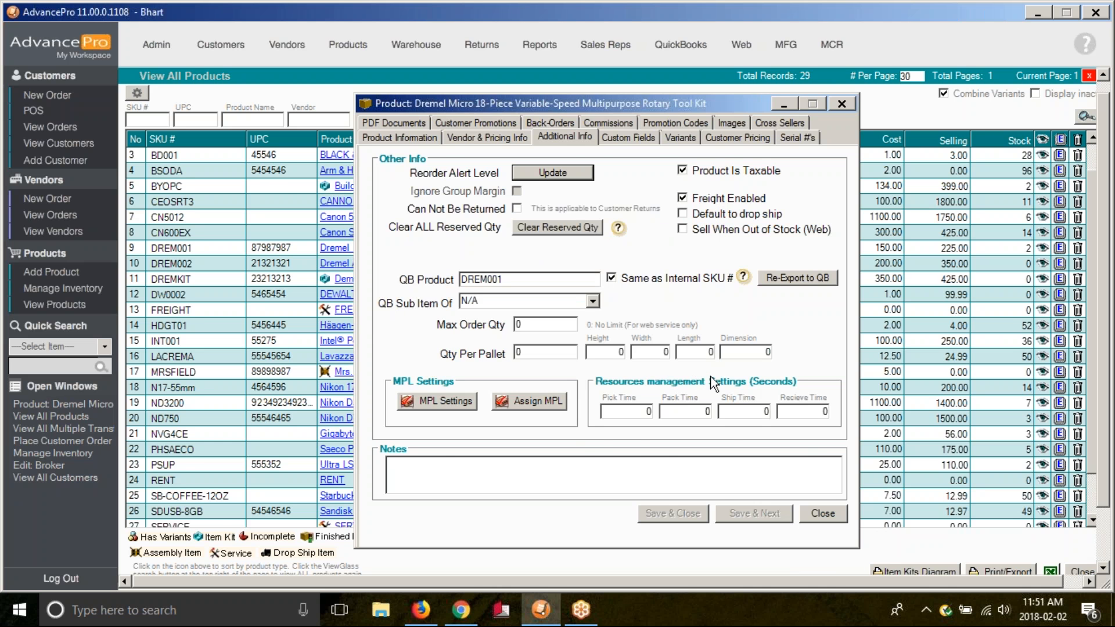
pyautogui.click(823, 514)
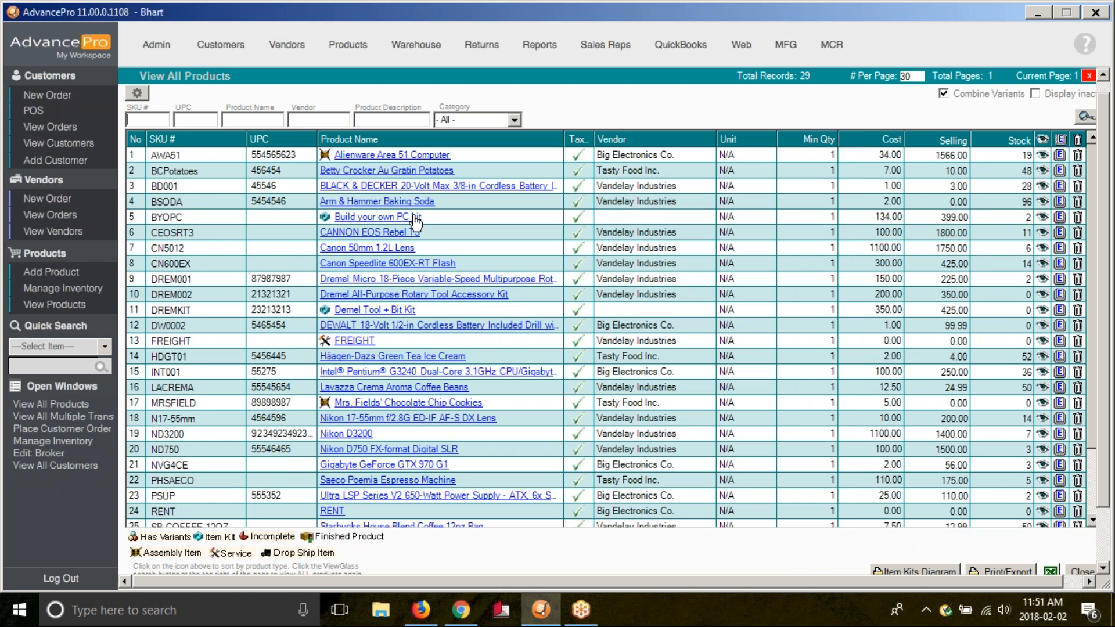
# Generate the product re-order alert report for all warehouses and look through its listed products.
pyautogui.click(357, 40)
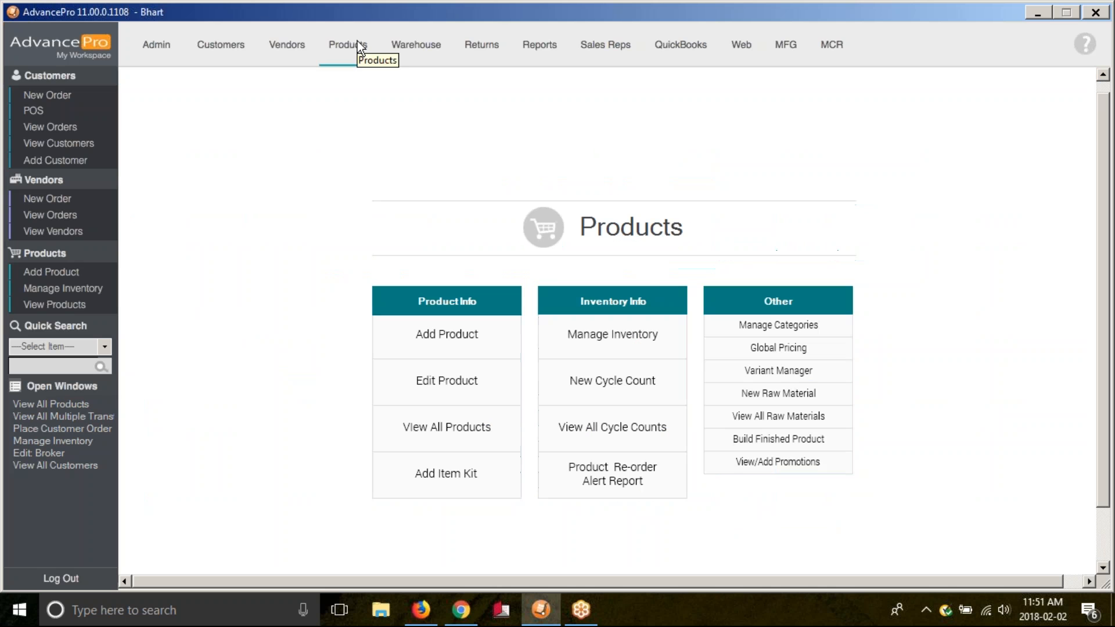
pyautogui.click(652, 478)
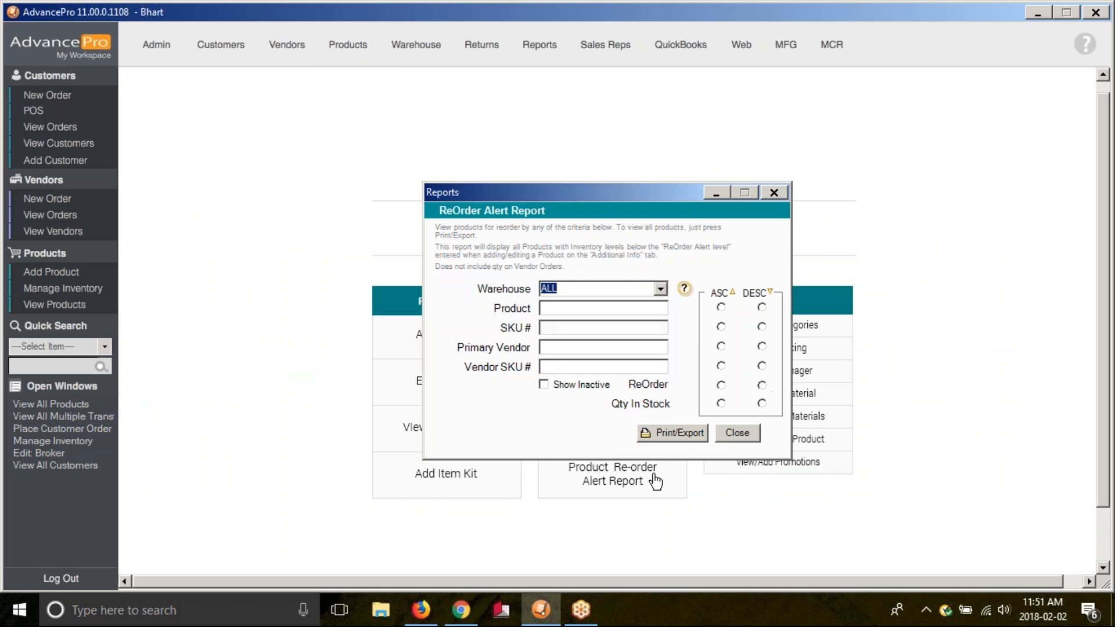
pyautogui.click(678, 437)
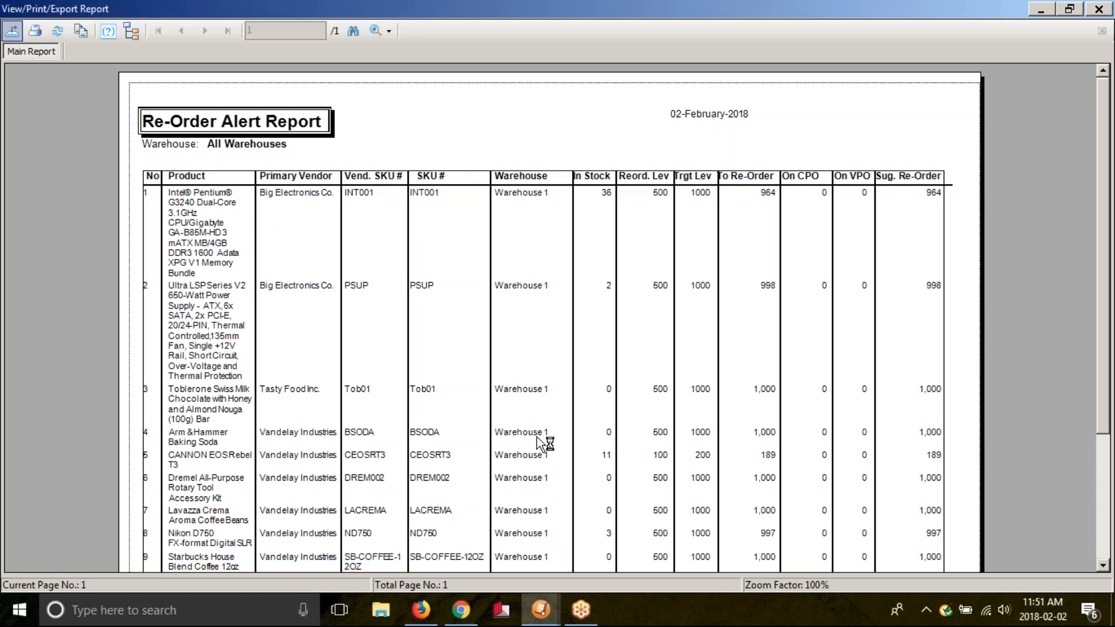
pyautogui.moveTo(1105, 230); pyautogui.dragTo(1086, 280)
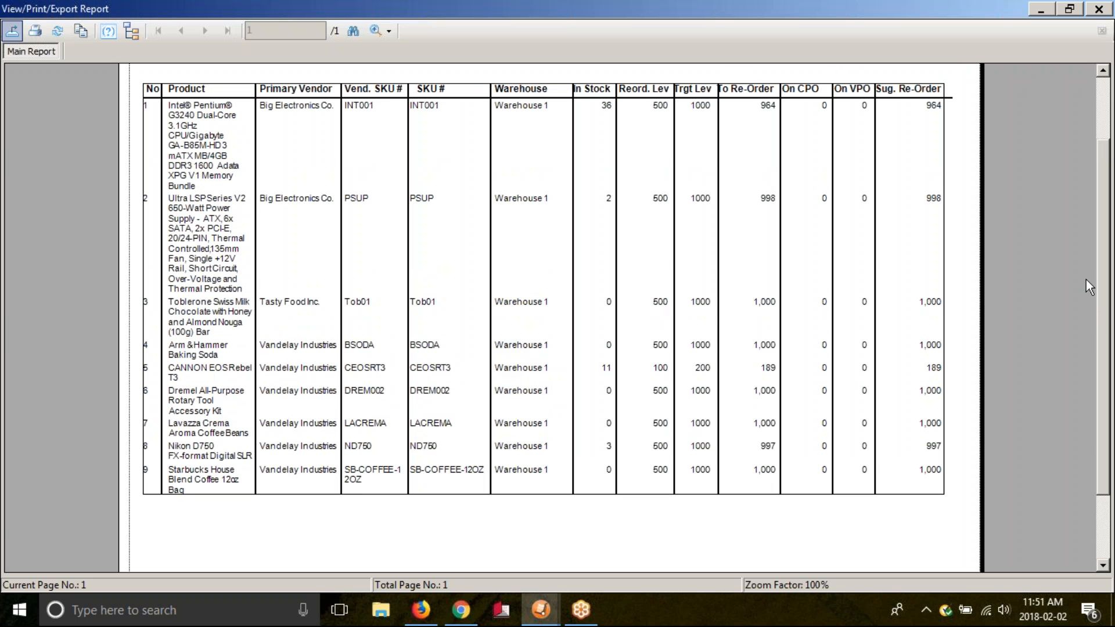